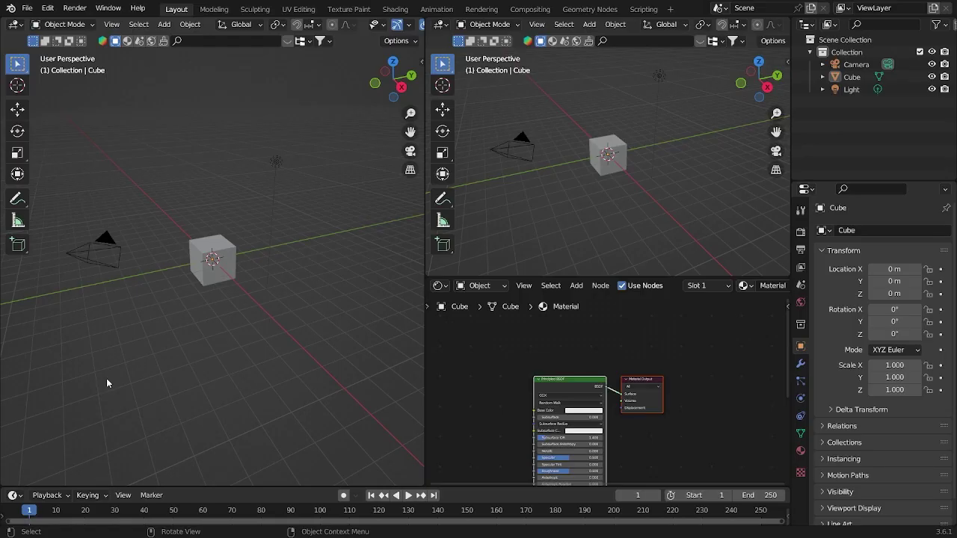
- Delete the light from the default scene
middle_click_drag(135, 389, 139, 371)
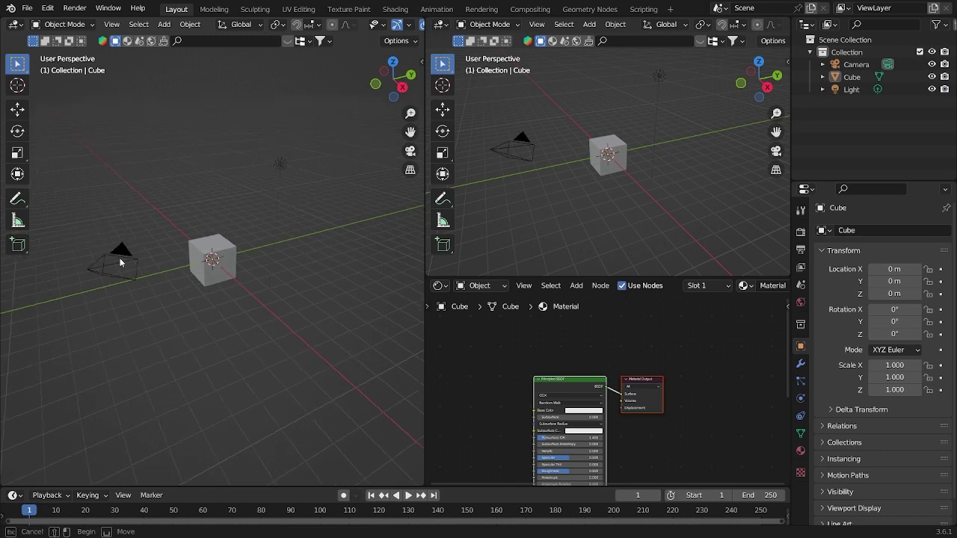
left_click_drag(109, 238, 150, 277)
left_click_drag(219, 134, 396, 237)
key("Delete")
- Align the camera to the cube's front view and show the camera view in the second viewport
left_click(204, 243)
key("KP_1")
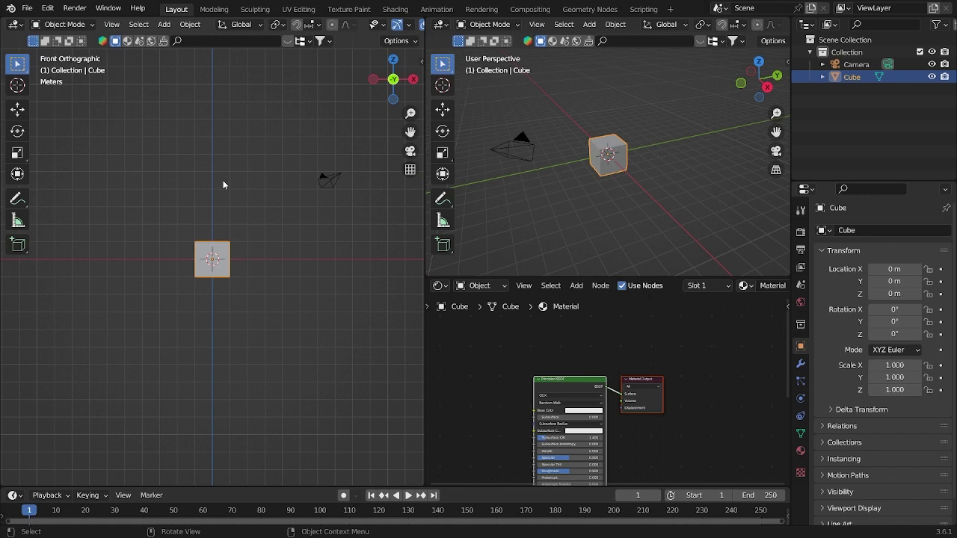
key("KP_0")
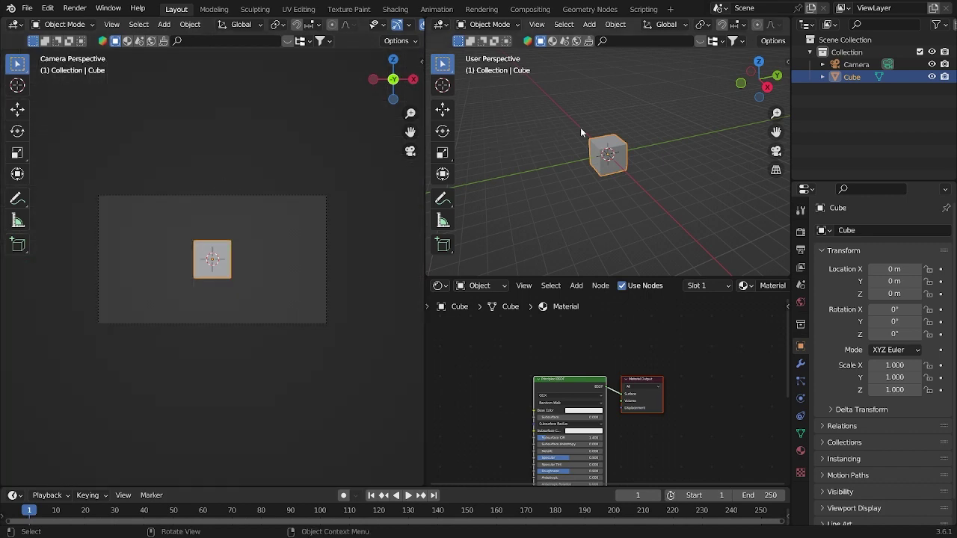
key("KP_0")
key("KP_0")
middle_click_drag(218, 273, 313, 247)
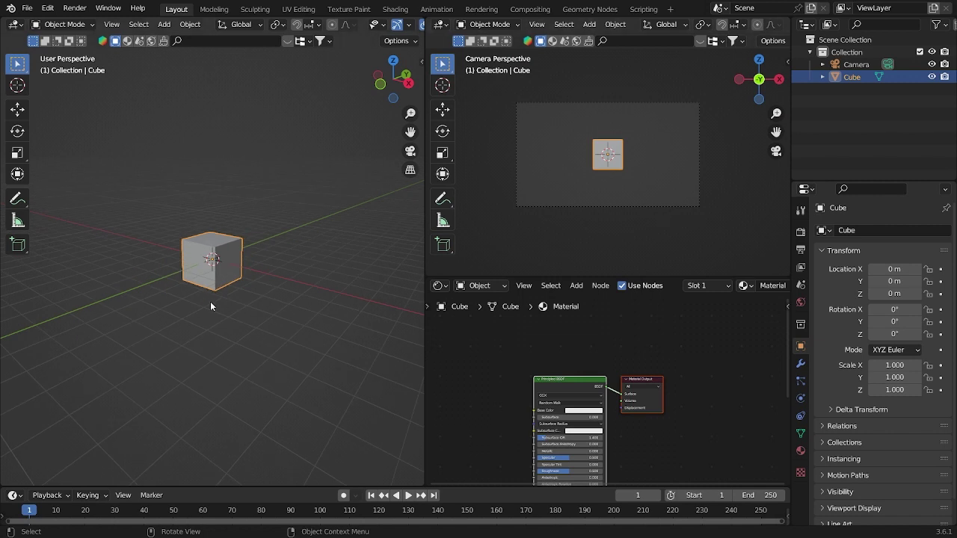
- Scale the cube up uniformly to about 2.9 and stretch it along Z to about 5.4
key("KP_7")
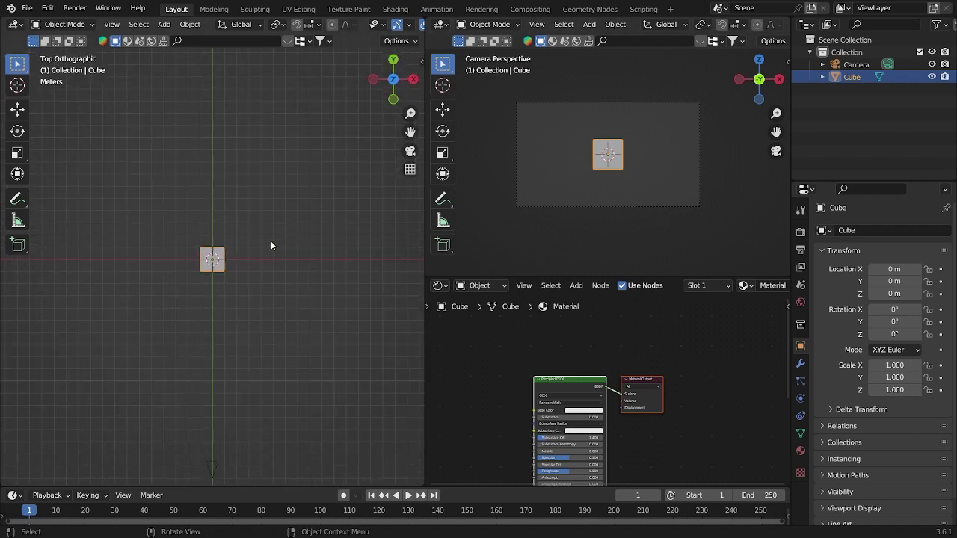
key("s")
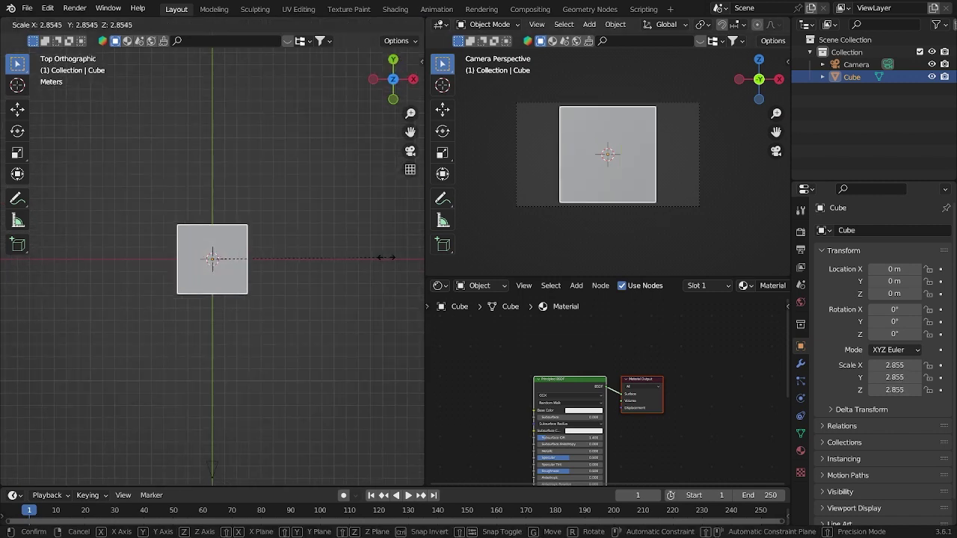
left_click(388, 257)
key("s")
key("z")
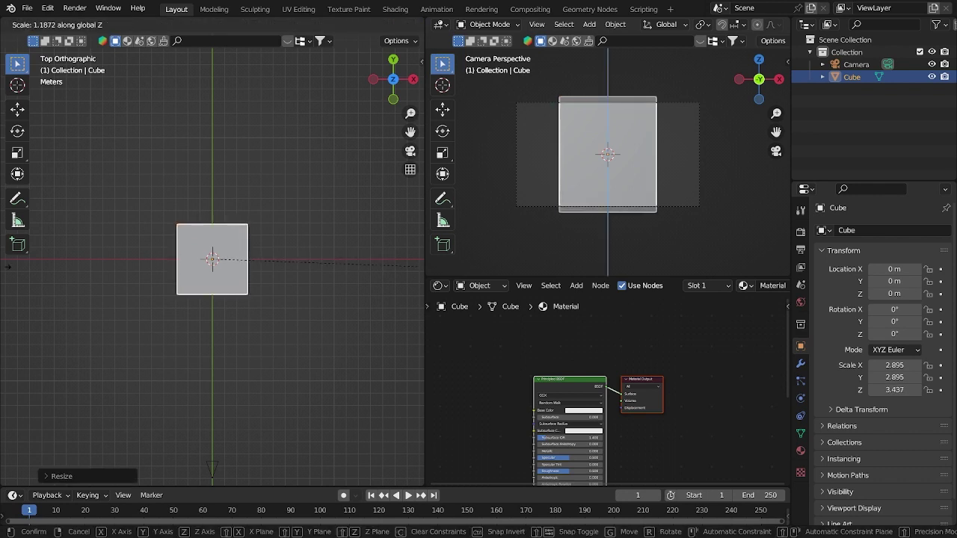
left_click(122, 277)
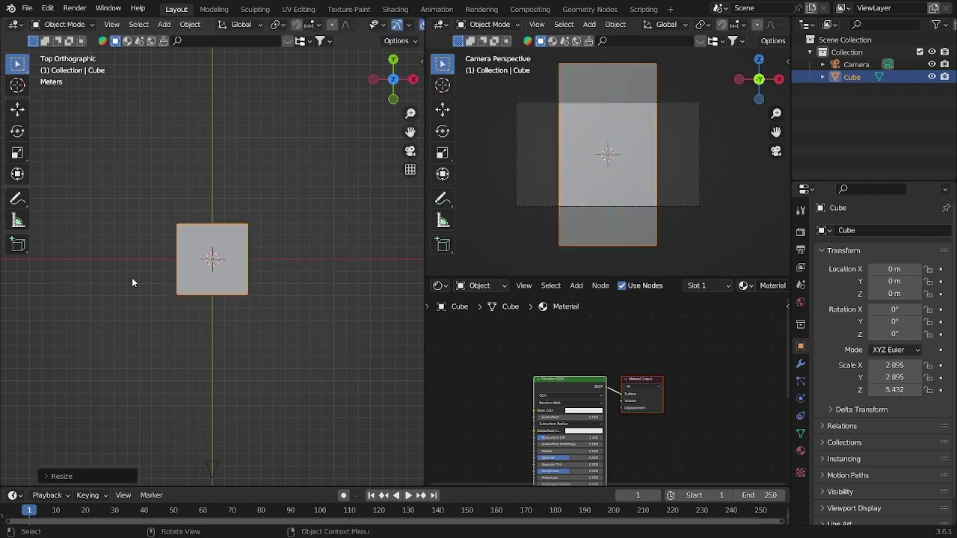
- Working from the front view, scale the block to about 3.8 along X and about 6 along Z
middle_click_drag(122, 276, 106, 166)
key("KP_1")
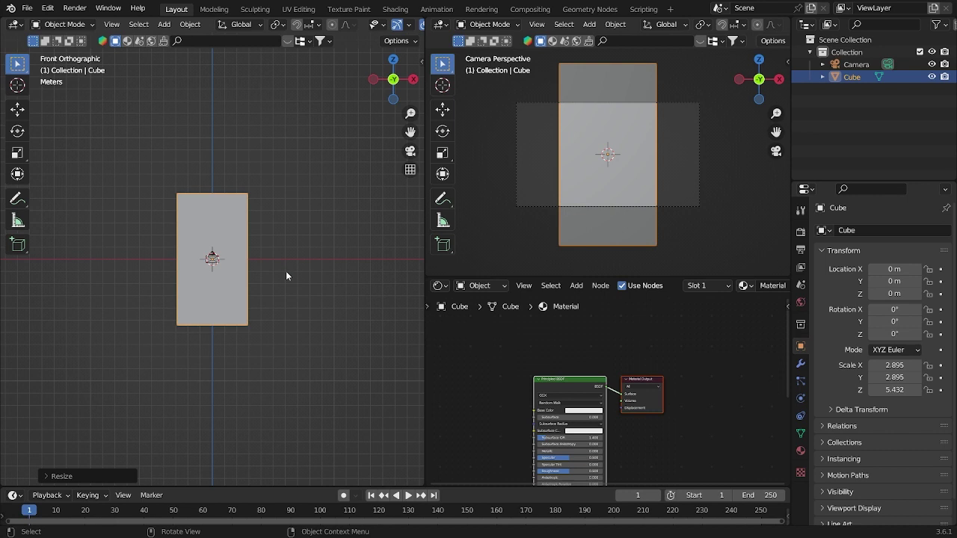
key("s")
key("x")
left_click(303, 272)
key("s")
key("x")
left_click(309, 271)
key("s")
key("z")
left_click(320, 270)
- Duplicate the block in place, scale the copy down to about 3.0 in X and bring its Z scale to about 5.1
key("shift+d")
right_click(320, 270)
key("s")
left_click(299, 267)
key("s")
key("z")
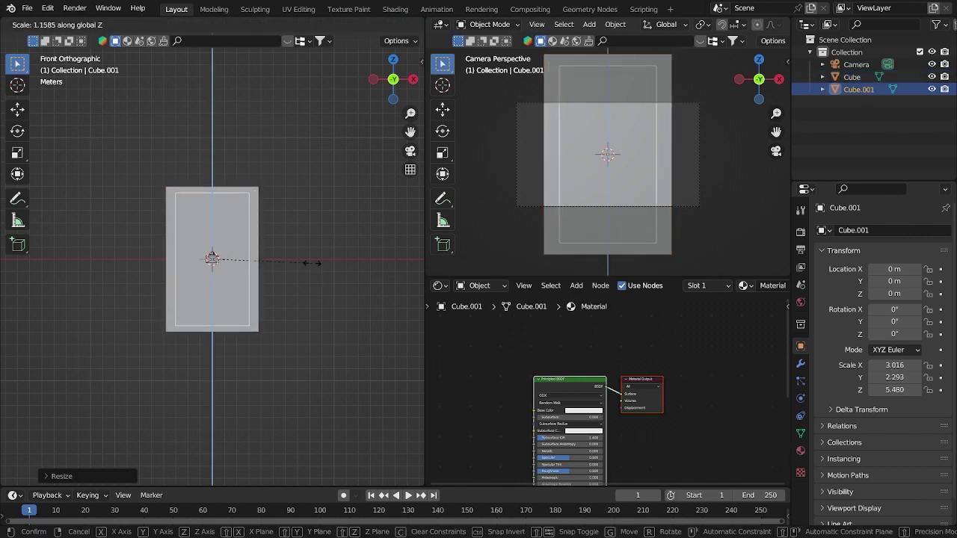
right_click(311, 262)
- Stretch the inner copy along Y to a scale of about 6 so it passes through the outer block
middle_click_drag(313, 262, 246, 305)
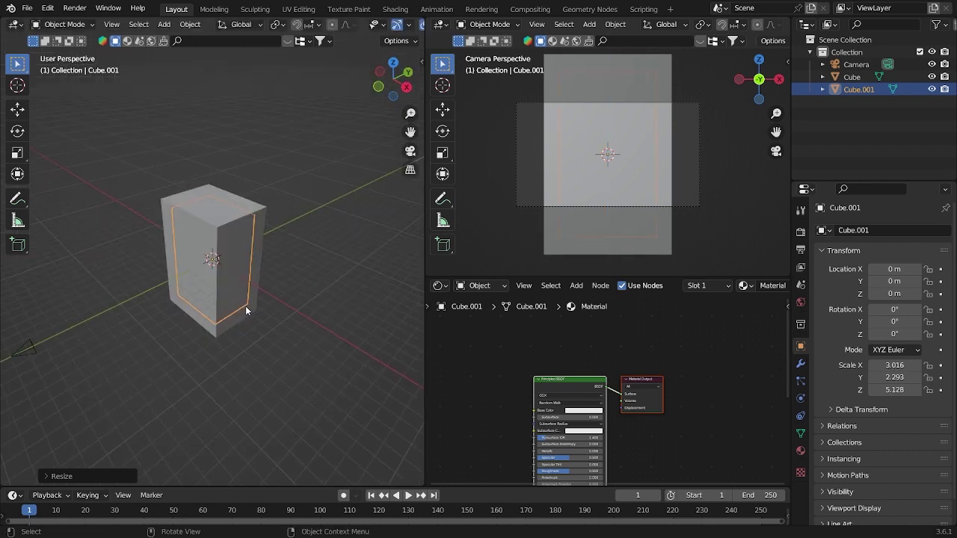
key("s")
key("y")
left_click(341, 306)
- Flatten the original outer block along Y into a thin slab
left_click(254, 269)
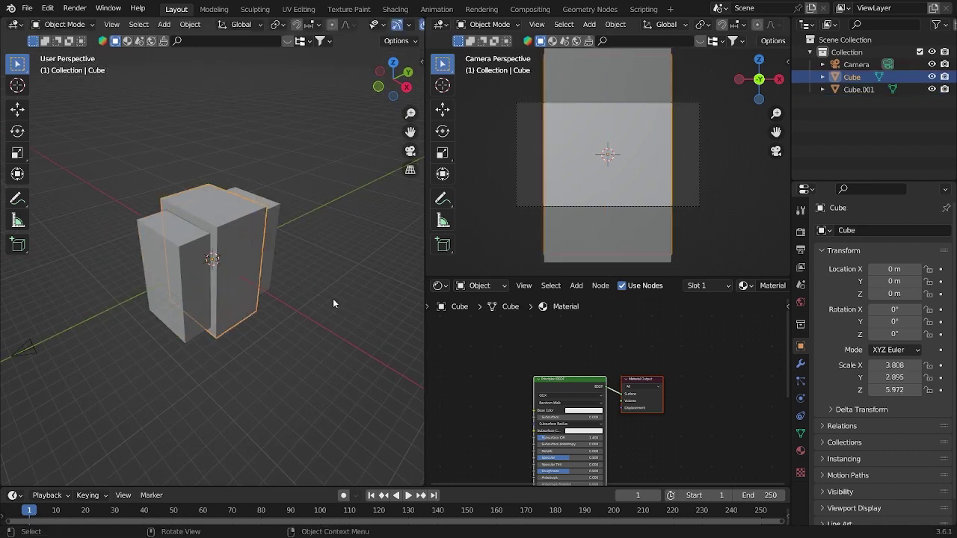
key("s")
key("y")
left_click(265, 268)
- Enlarge the inner block slightly along Z and X in front view, leaving an even border inside the outer block
key("KP_7")
key("KP_1")
scroll(271, 221, "up", 1)
scroll(309, 258, "down", 2)
left_click(216, 241)
key("s")
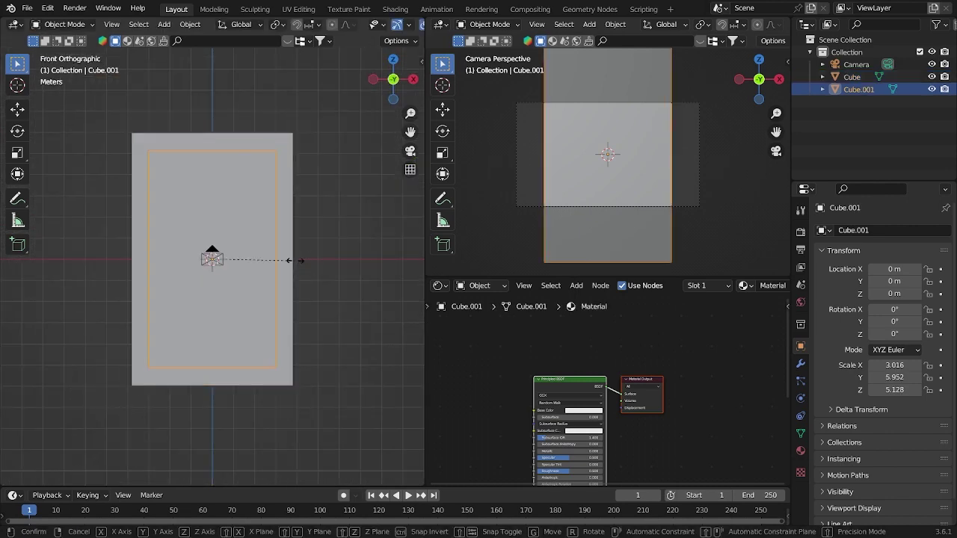
key("z")
left_click(299, 262)
key("s")
key("x")
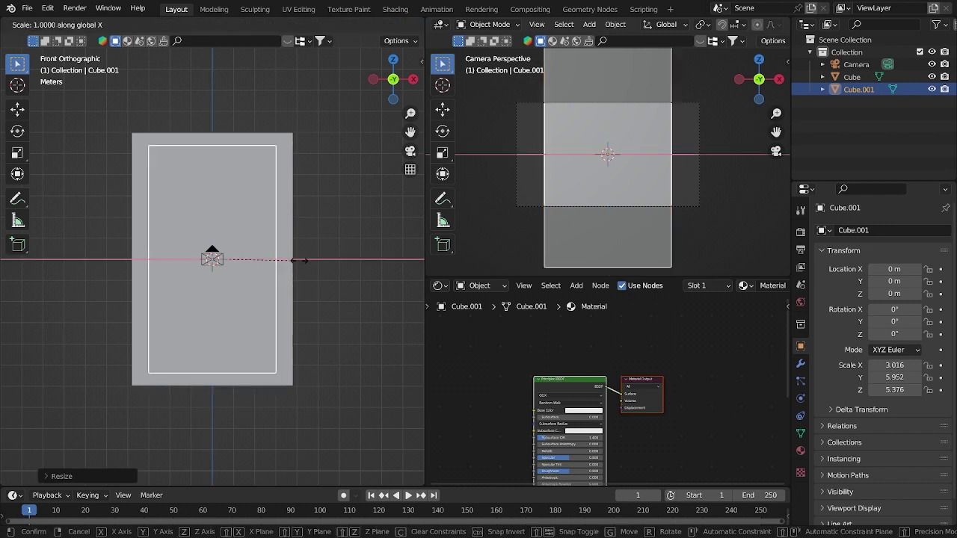
key("z")
left_click(314, 259)
- Cut the inner block out of the slab with a Boolean Difference modifier and apply the modifier
middle_click_drag(316, 259, 227, 290)
left_click(279, 253)
left_click(800, 364)
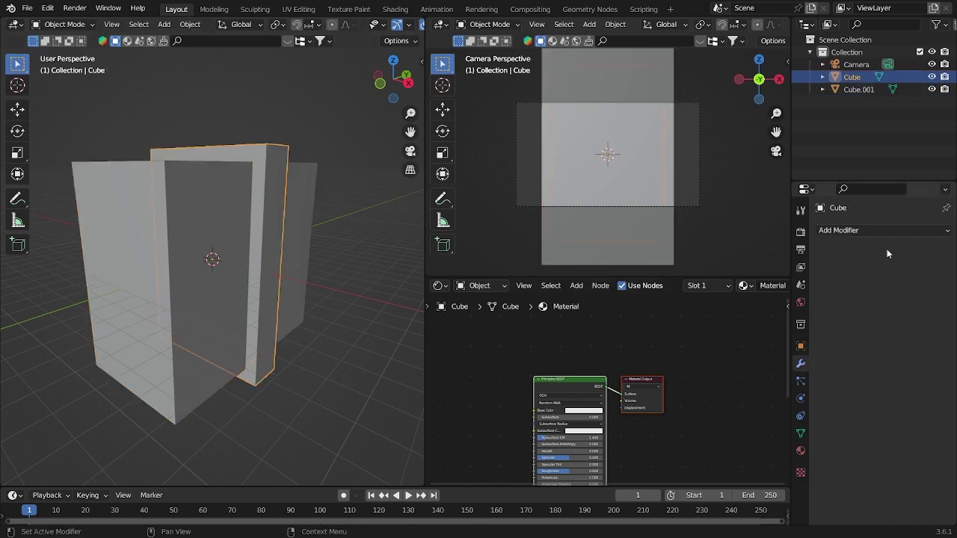
left_click(898, 230)
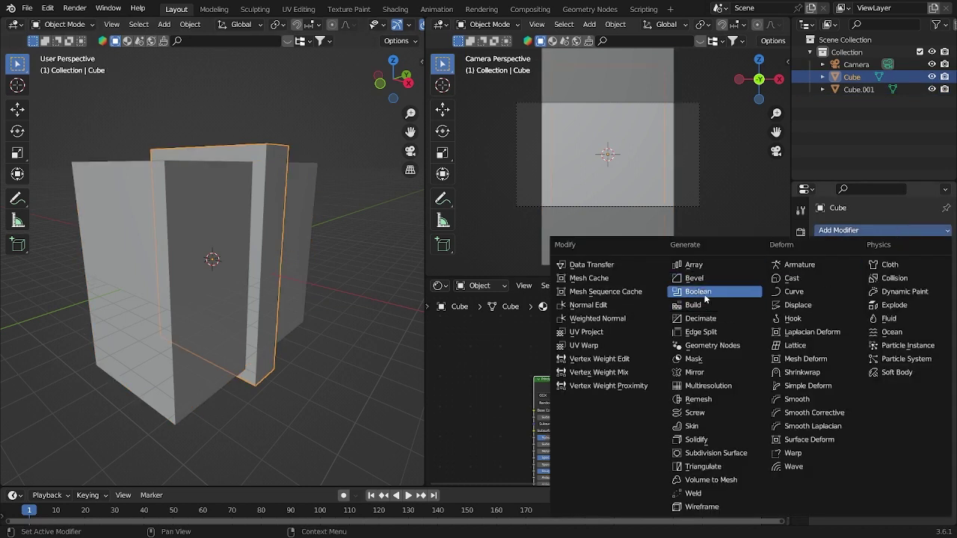
left_click(719, 292)
left_click(927, 300)
left_click(129, 241)
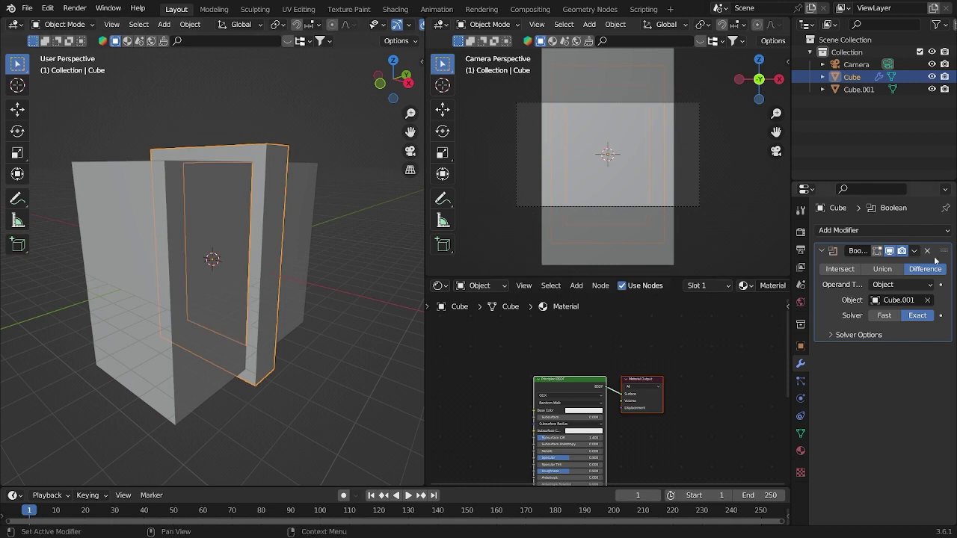
left_click(915, 251)
left_click(845, 263)
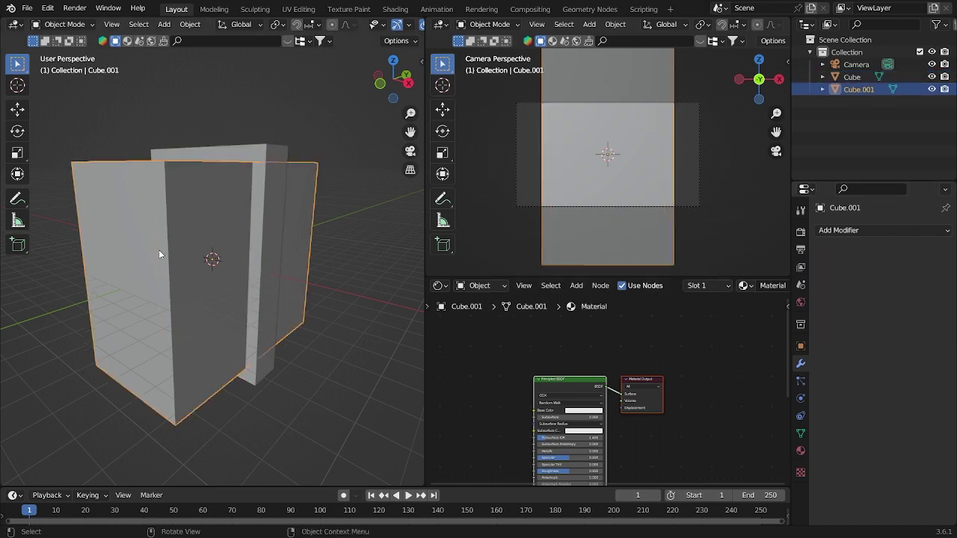
- Delete the inner block that served as the cutter
left_click(165, 251)
key("Delete")
middle_click_drag(165, 252, 278, 246)
- Move the frame up 6 m along Z so it stands on the ground, and turn snapping off
left_click(278, 246)
key("KP_1")
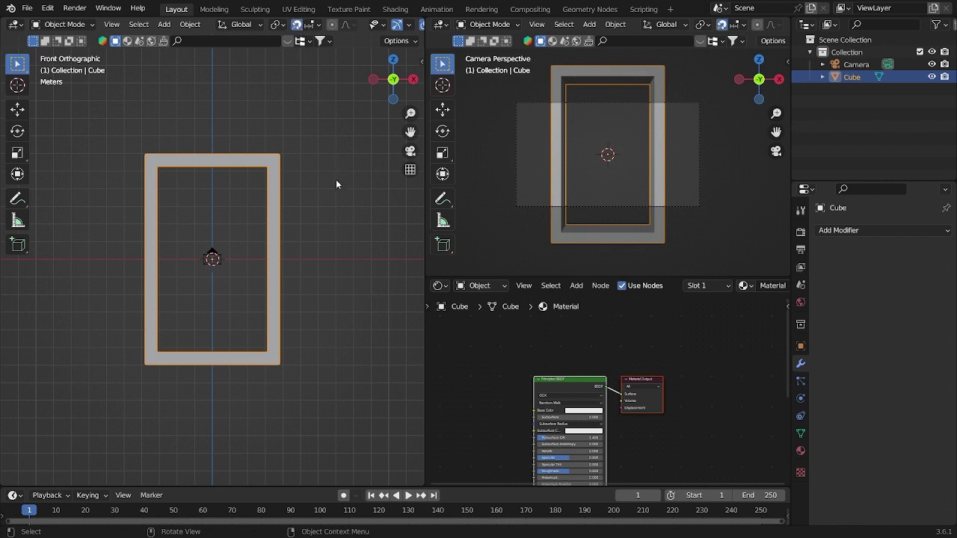
key("g")
key("z")
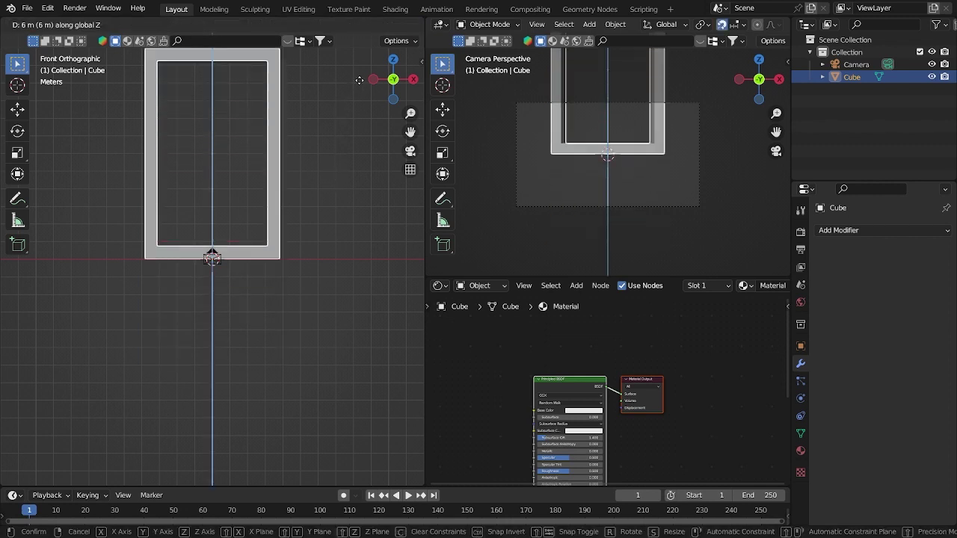
left_click(352, 103)
middle_click_drag(352, 103, 342, 40)
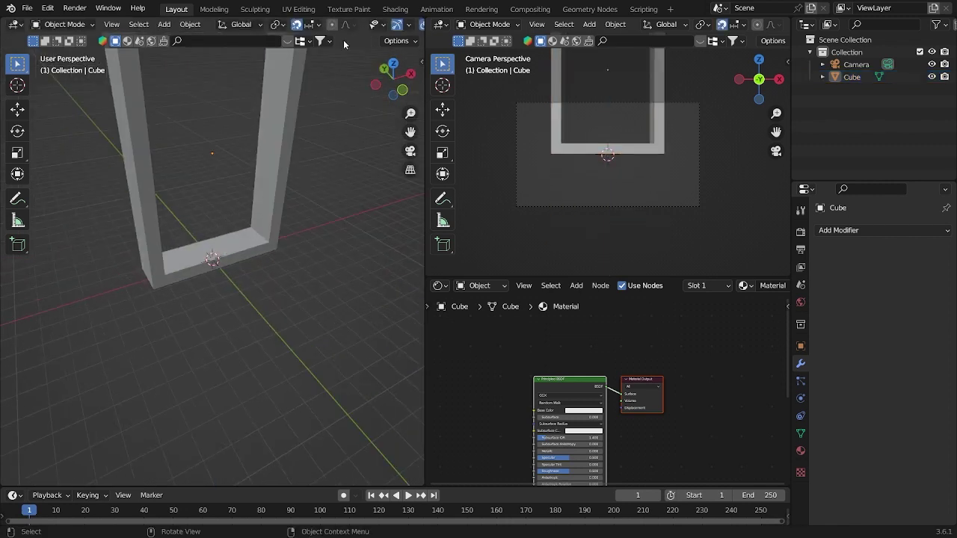
left_click(305, 25)
left_click(294, 25)
left_click(295, 24)
- Move the frame back along Y by about 20 m, away from the camera
scroll(304, 222, "down", 4)
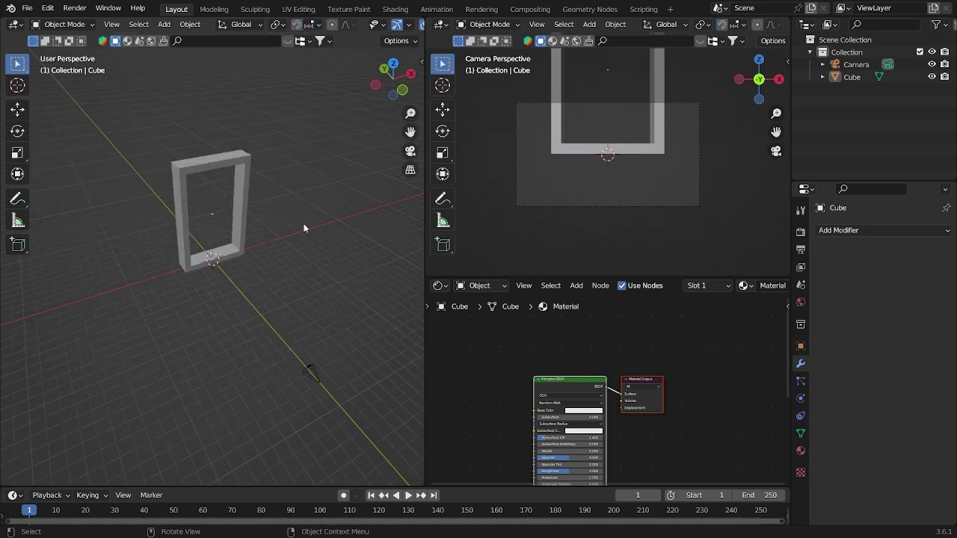
key("KP_7")
left_click(233, 270)
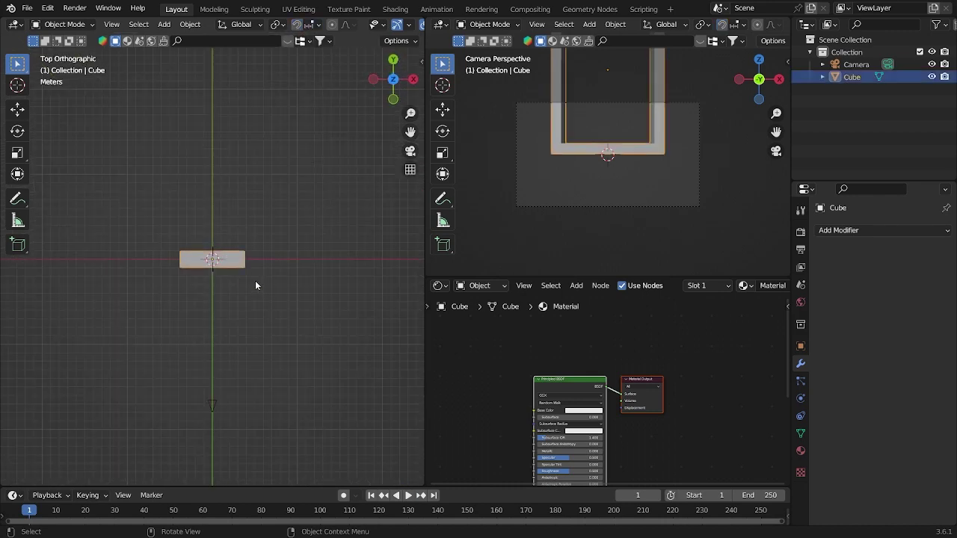
key("g")
key("y")
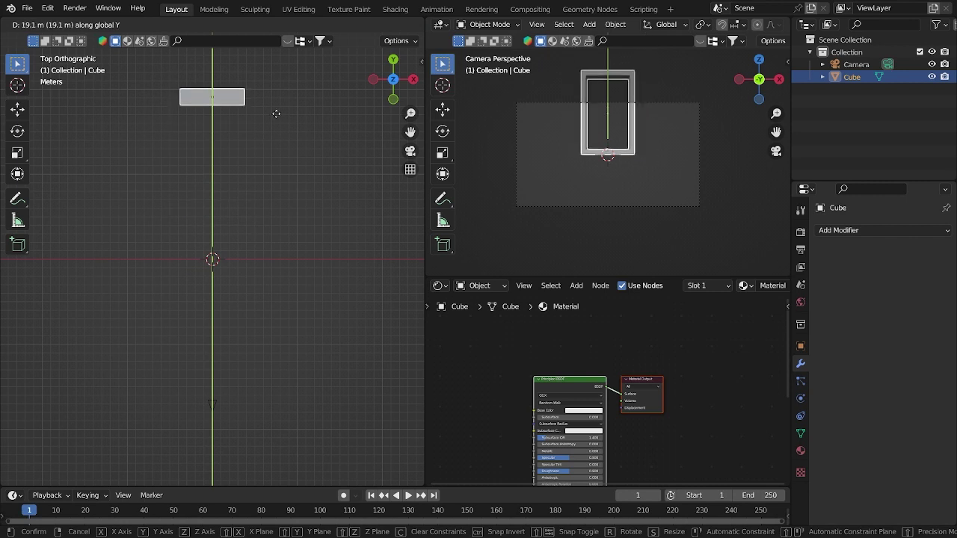
left_click(276, 102)
- Raise the camera about 5 m along Z so the whole frame fits in its view
scroll(256, 218, "down", 3)
left_click_drag(209, 404, 226, 343)
key("KP_1")
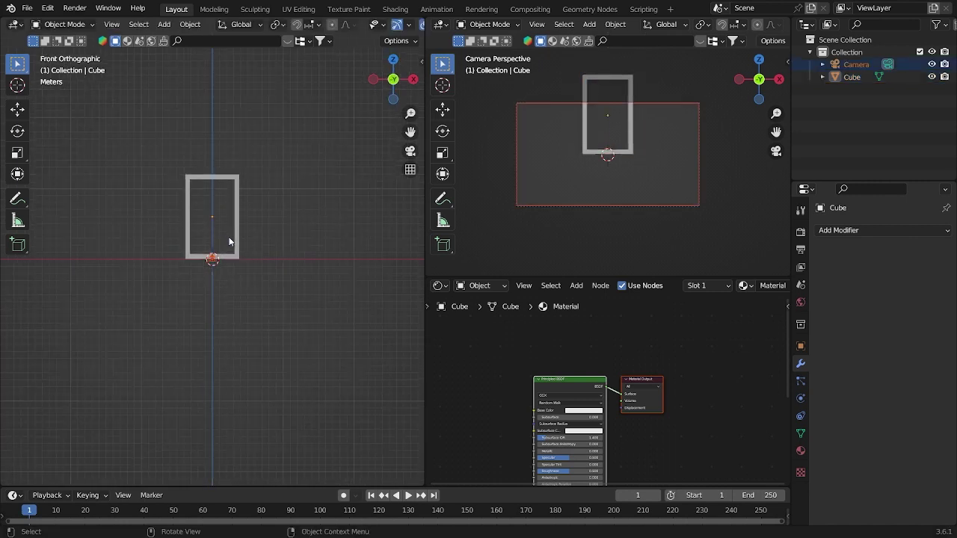
key("g")
key("z")
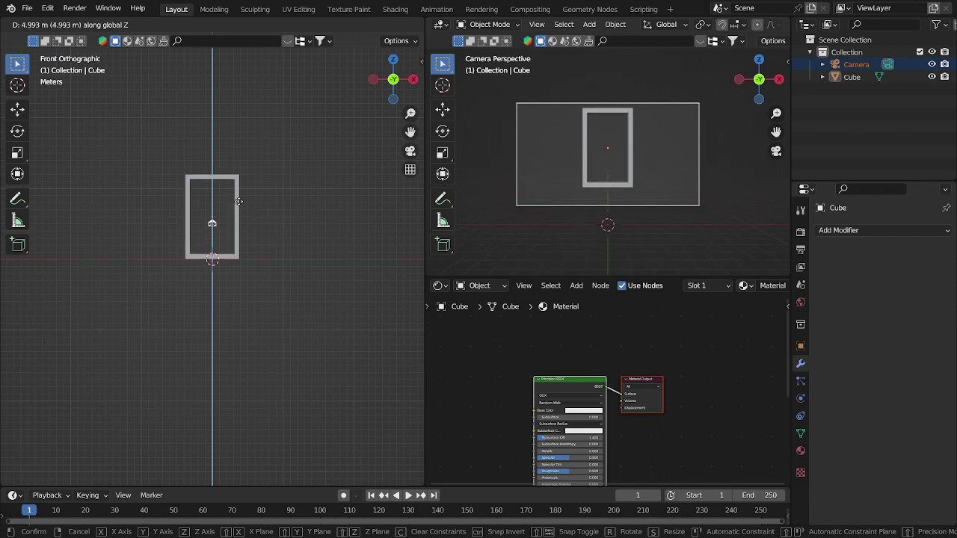
left_click(241, 202)
- Add a plane at the world origin and scale it by 100 as the ground
middle_click_drag(286, 216, 262, 209)
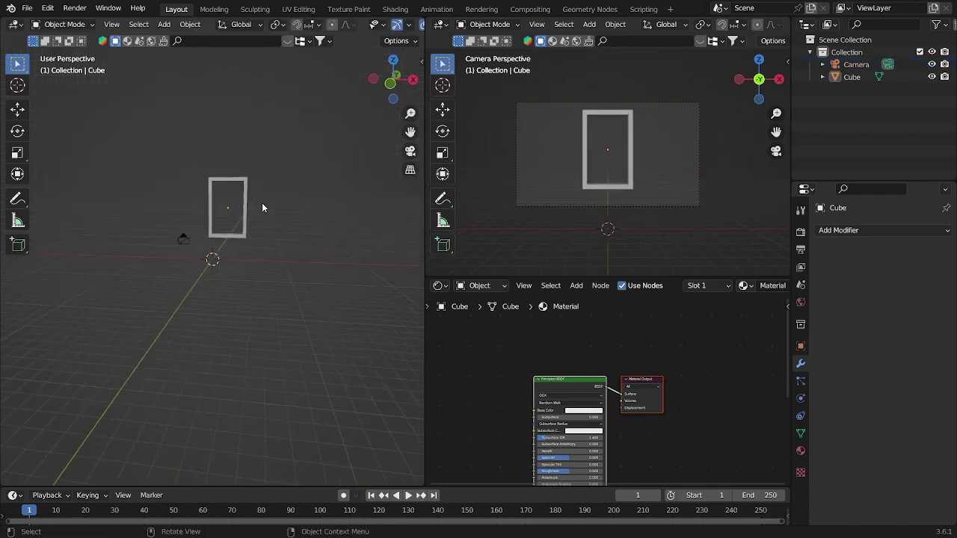
key("shift+a")
left_click(301, 197)
type("s")
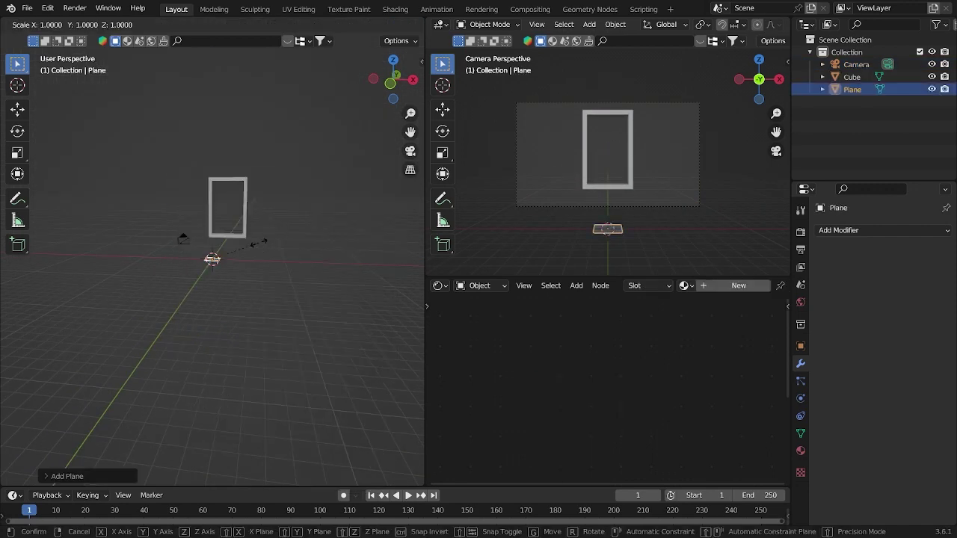
type("100")
key("Return")
- Subdivide the ground plane's mesh with 100 cuts and return to Object Mode
middle_click_drag(260, 246, 297, 248)
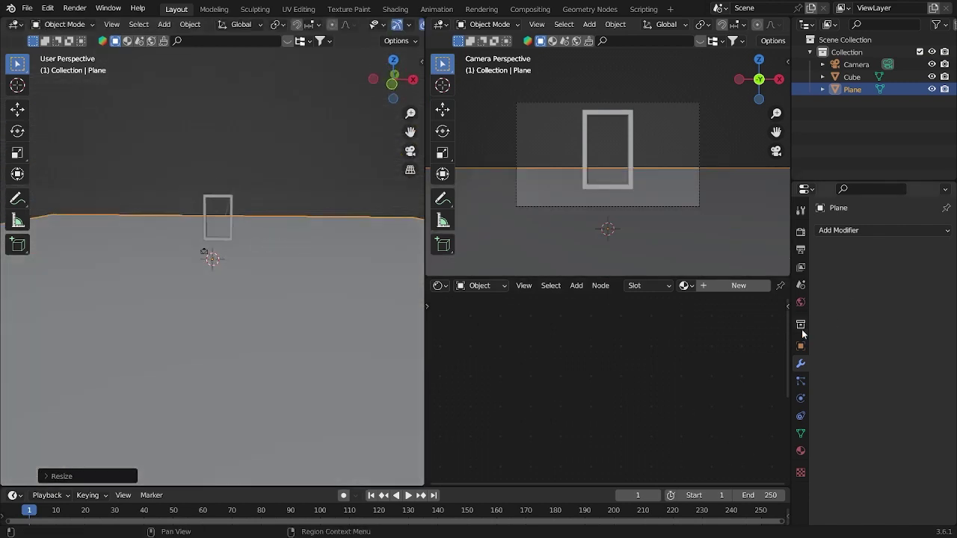
key("Tab")
right_click(273, 268)
left_click(273, 261)
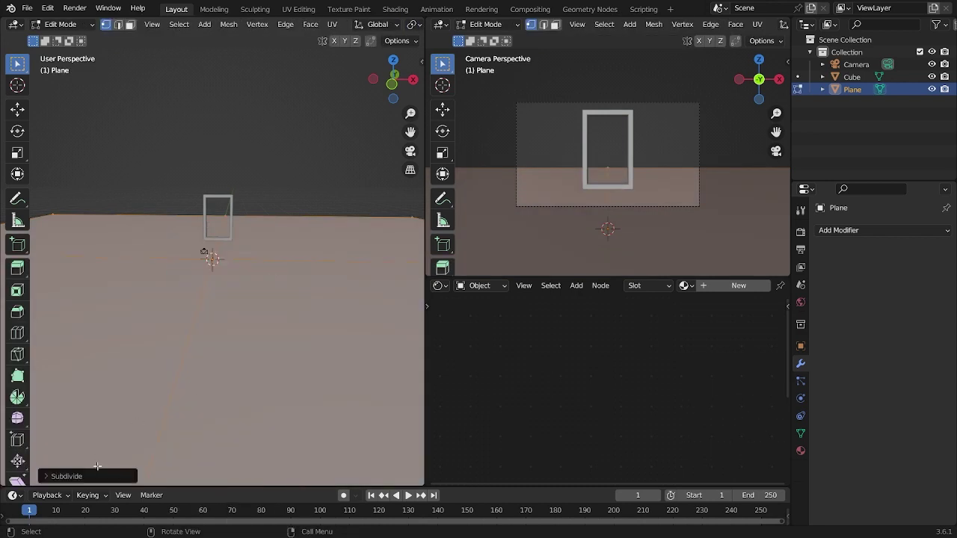
left_click(99, 476)
left_click(189, 391)
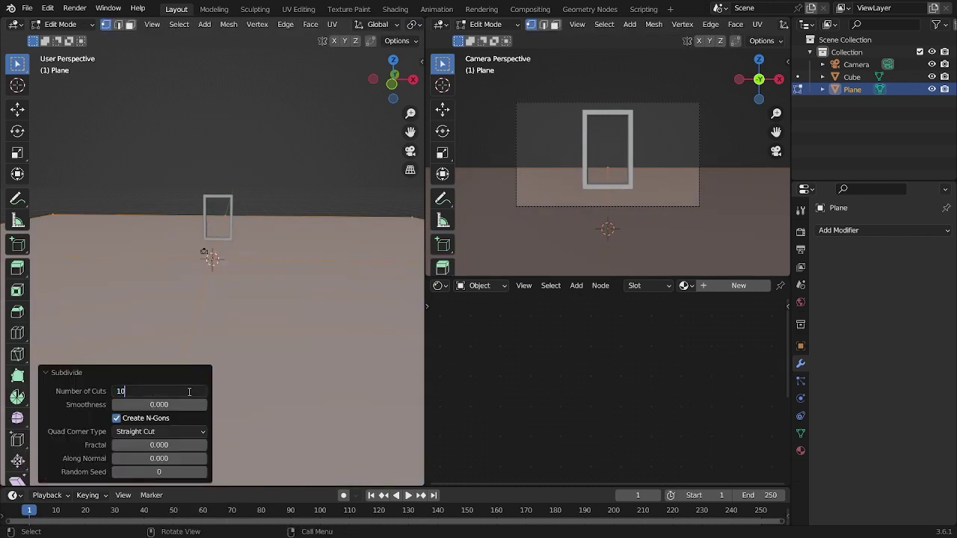
type("100")
key("Return")
key("Tab")
- Add a Subdivision Surface modifier to the ground plane
middle_click_drag(227, 308, 222, 333)
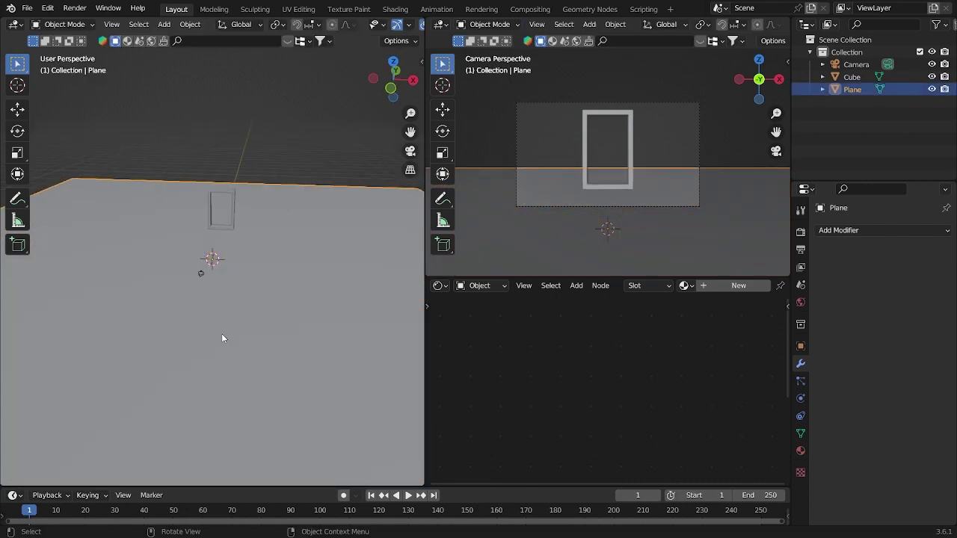
key("grave")
left_click(243, 304)
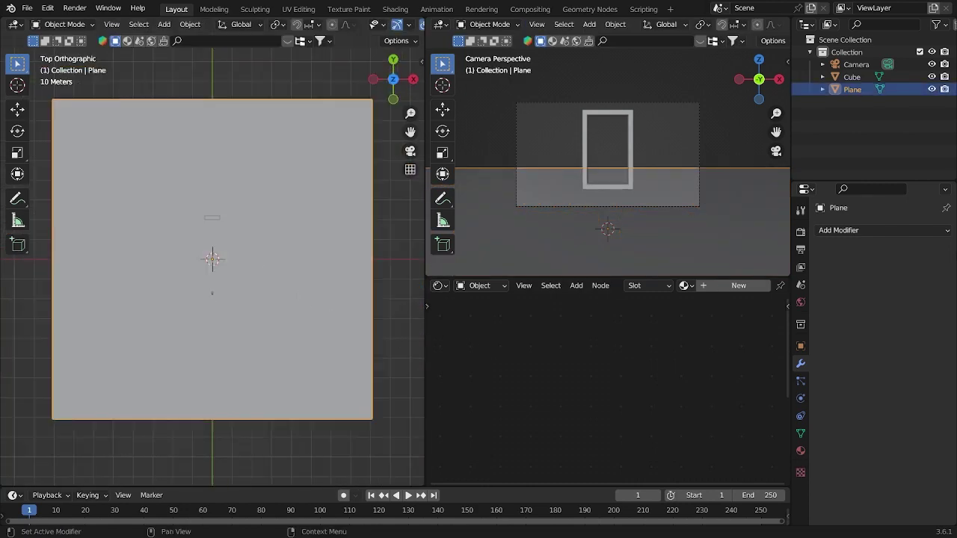
left_click(928, 236)
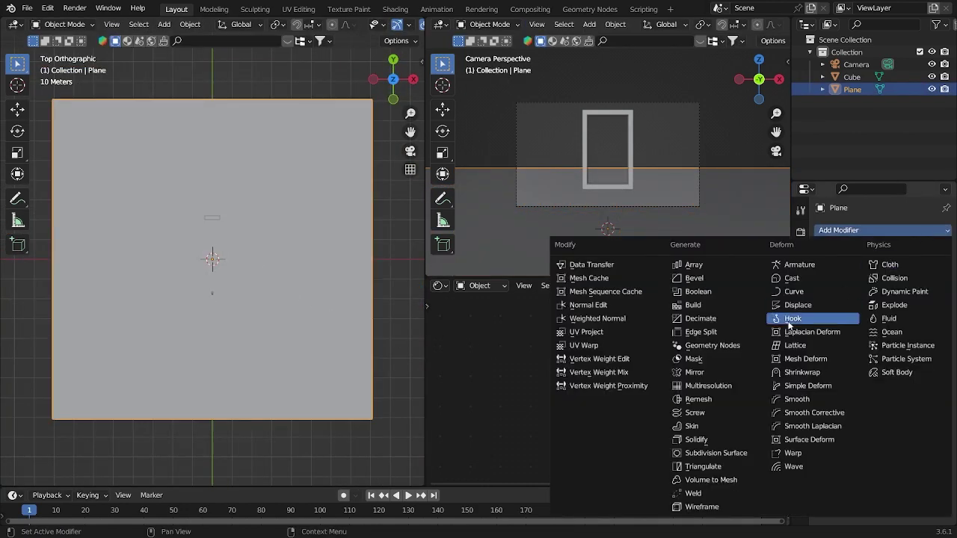
left_click(738, 456)
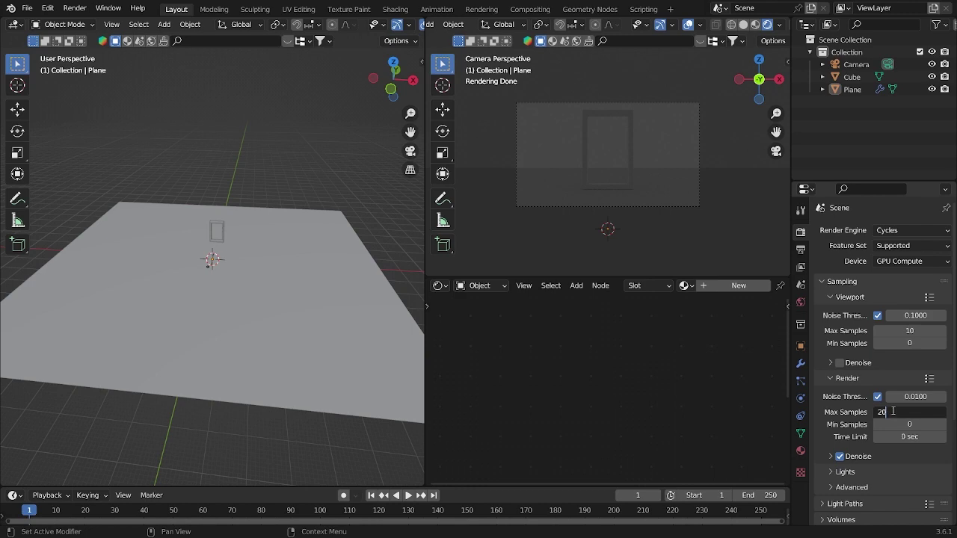
- Set the render's maximum samples to 200 and select the ground plane
key("Return")
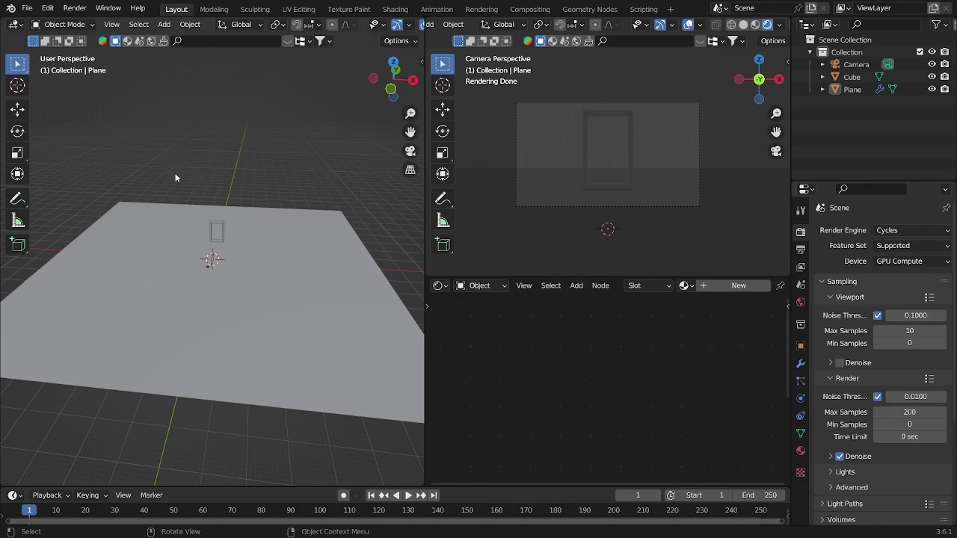
left_click(303, 269)
scroll(303, 269, "down", 3)
mouse_move(303, 270)
middle_mouse_down()
mouse_move(227, 292)
mouse_move(308, 265)
middle_mouse_up()
left_click(201, 271)
key("alt+a")
left_click(270, 285)
scroll(307, 266, "up", 2)
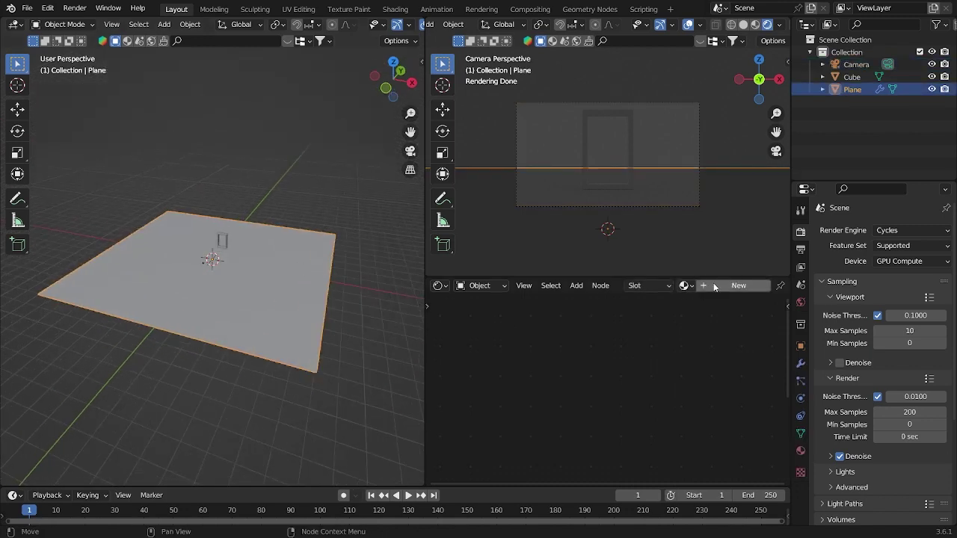
- Use a Sky Texture as the world background colour and set its strength to 0.1
left_click(801, 303)
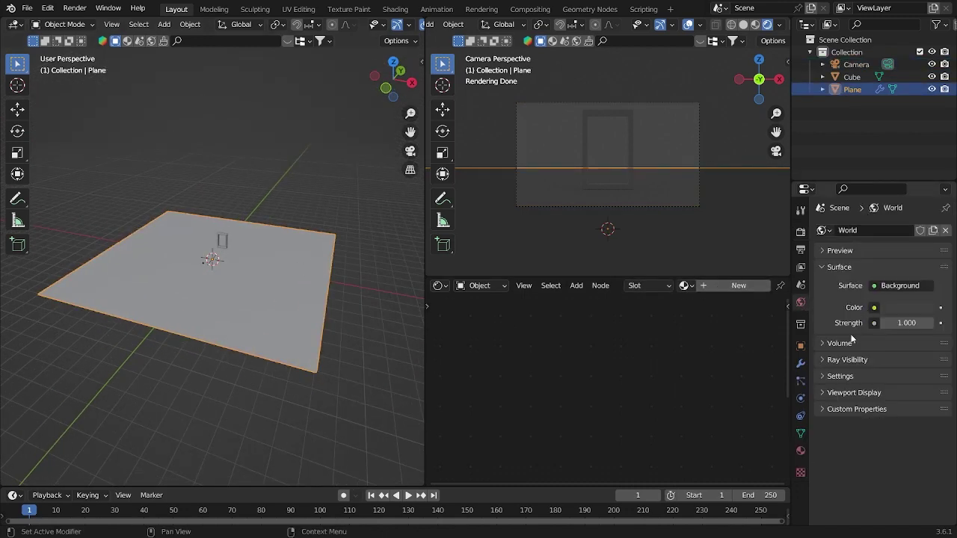
left_click(874, 308)
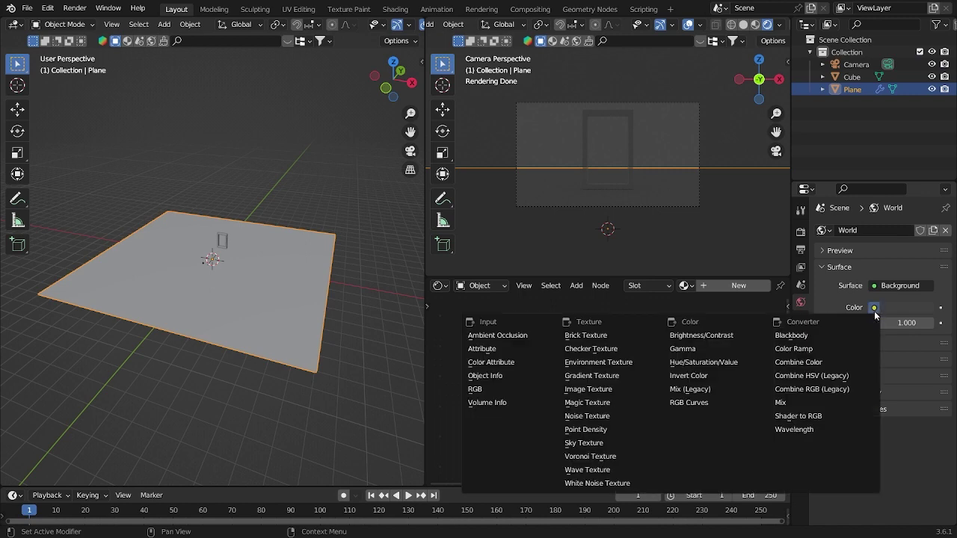
left_click(590, 445)
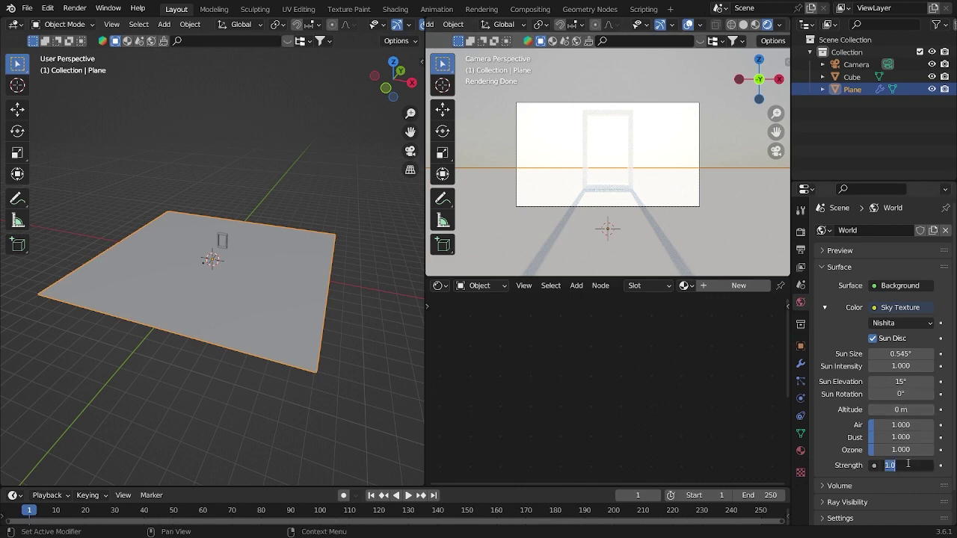
key("Return")
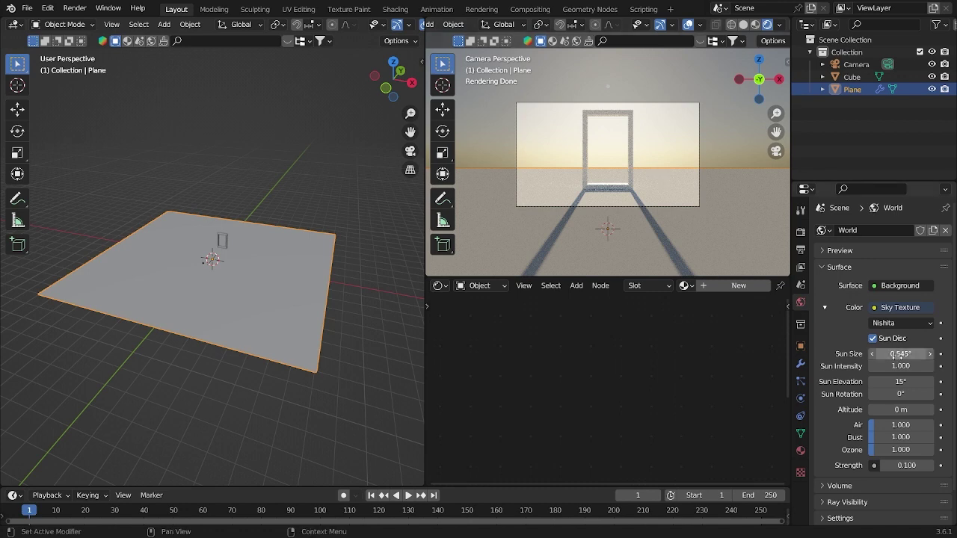
- Adjust the sky to sun rotation -21.4°, sun elevation 13.6°, air and dust 0.403, and ozone 7.791
left_click_drag(900, 394, 873, 394)
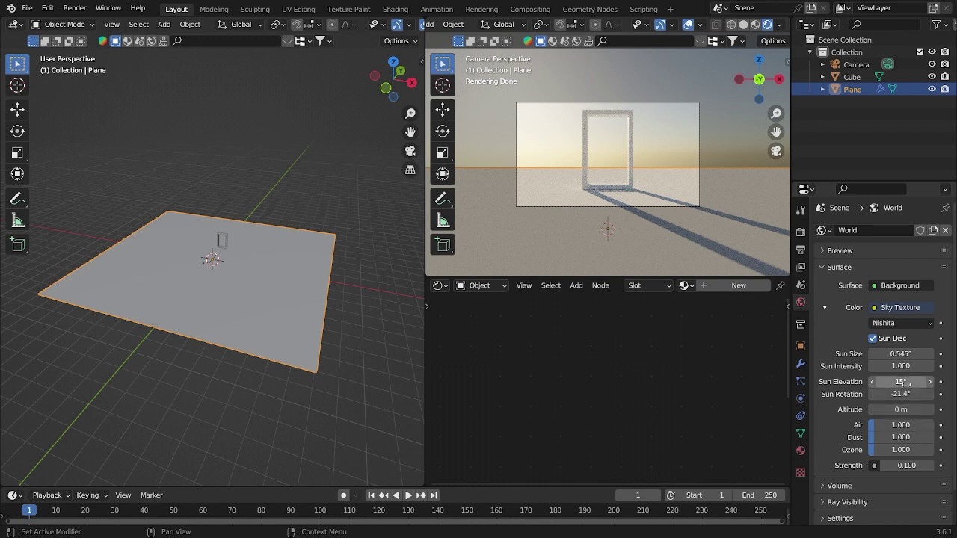
mouse_move(901, 381)
left_mouse_down()
mouse_move(889, 381)
mouse_move(900, 381)
left_mouse_up()
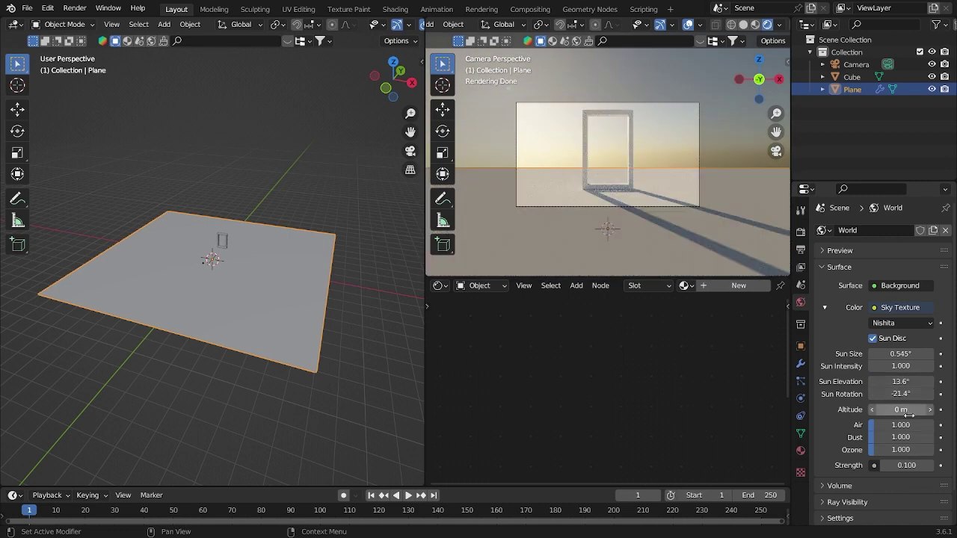
left_click_drag(901, 425, 927, 449)
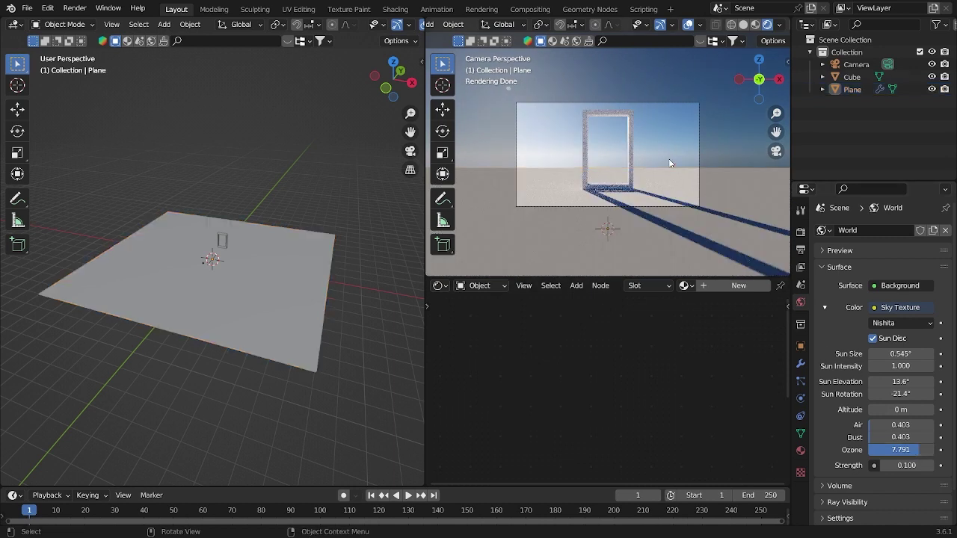
- Apply the six Rock030 4K texture maps from the Rock 2 folder to the ground plane with Principled Texture Setup
key("F12")
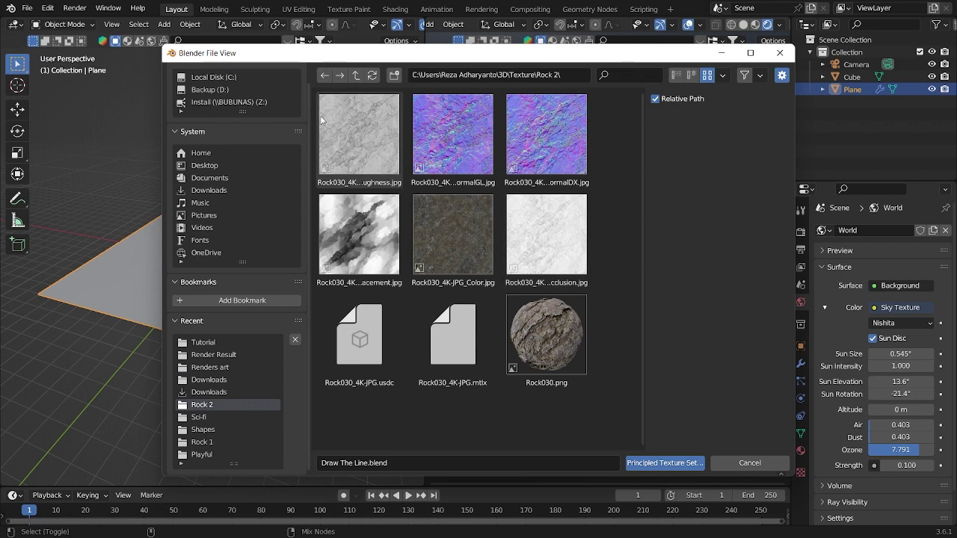
left_click(367, 123)
left_click(513, 232, "shift")
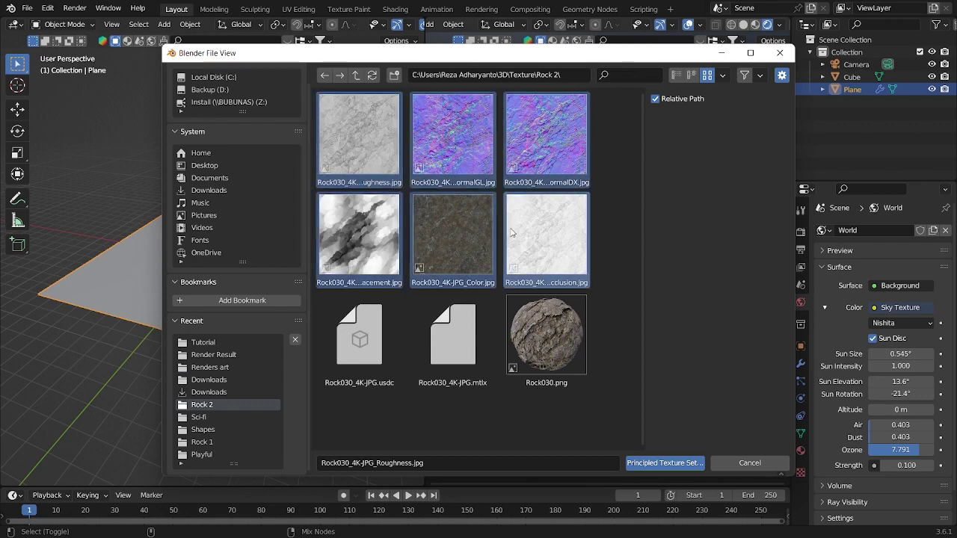
left_click(660, 462)
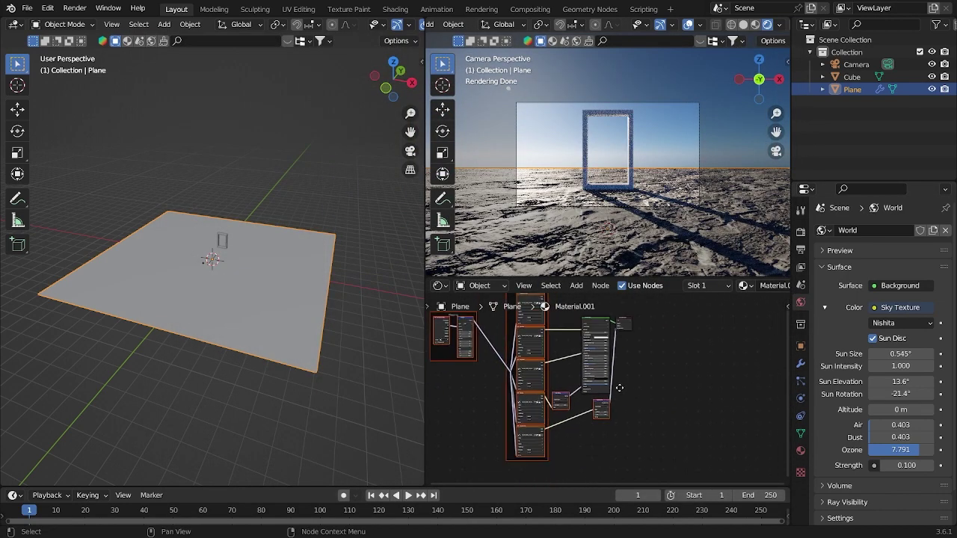
- Set the ground material's surface displacement method to Displacement and Bump
scroll(541, 385, "up", 5)
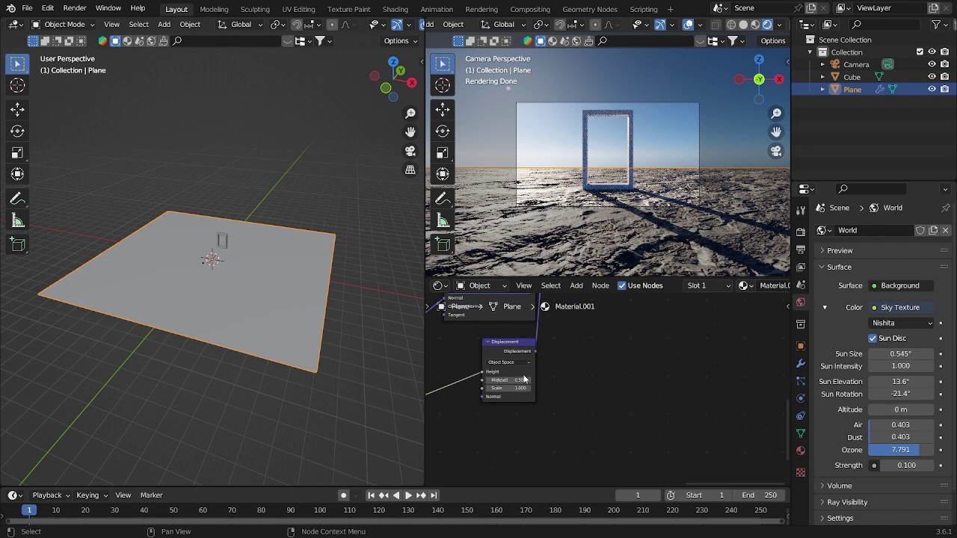
mouse_move(527, 374)
left_mouse_down()
mouse_move(585, 416)
mouse_move(513, 385)
left_mouse_up()
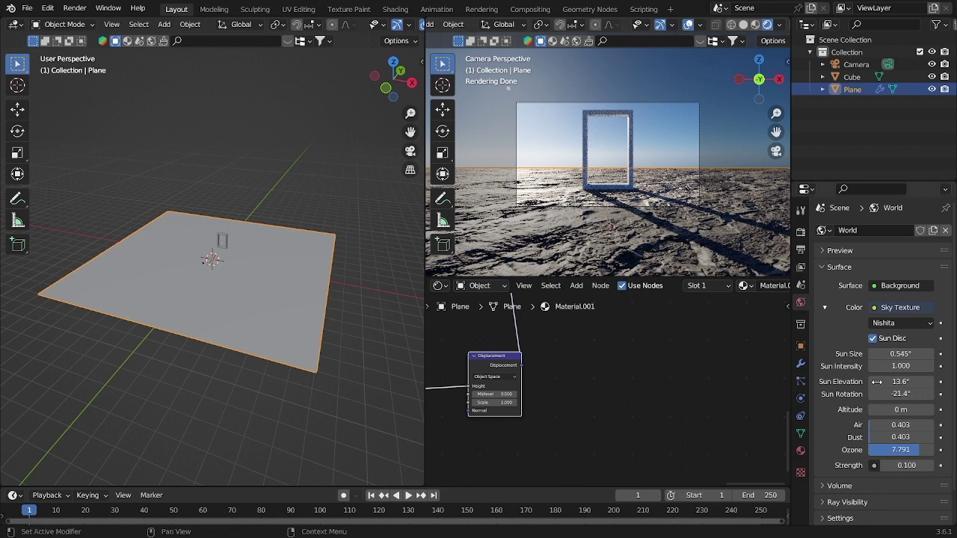
left_click(800, 450)
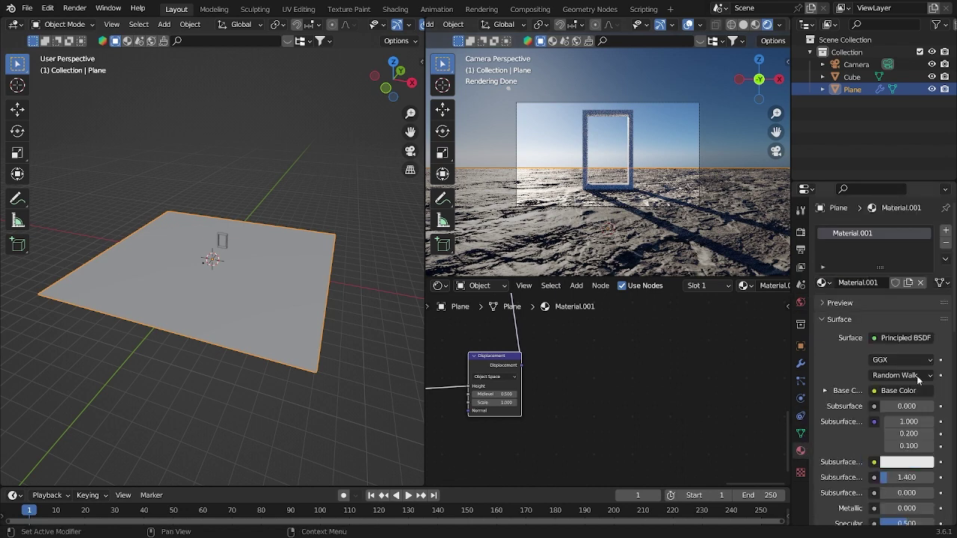
scroll(940, 366, "down", 5)
scroll(940, 372, "down", 10)
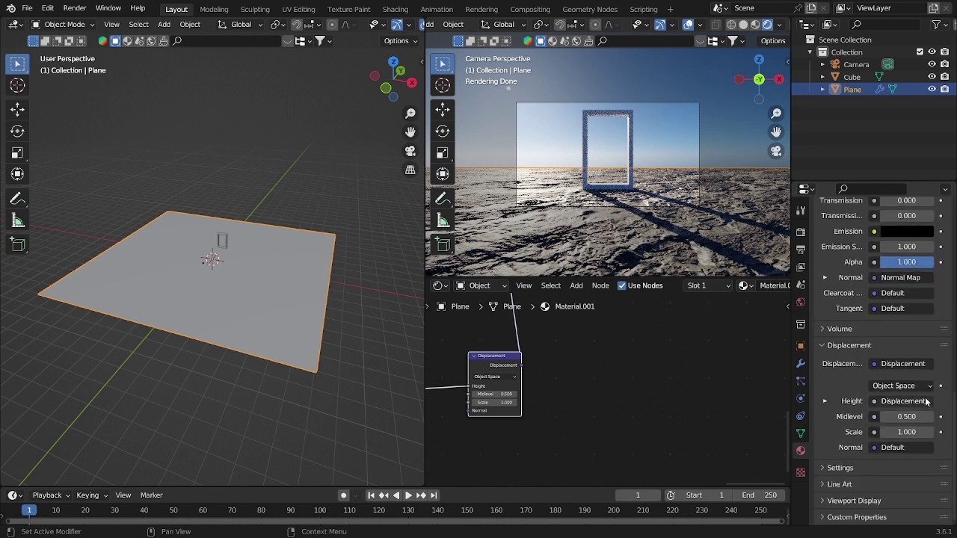
left_click(891, 469)
scroll(901, 452, "down", 4)
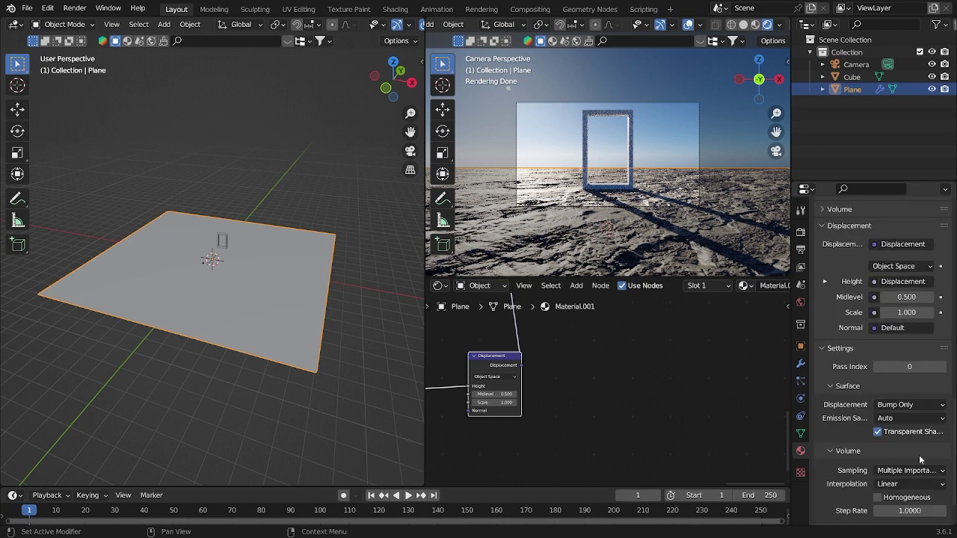
scroll(926, 452, "down", 1)
left_click(903, 387)
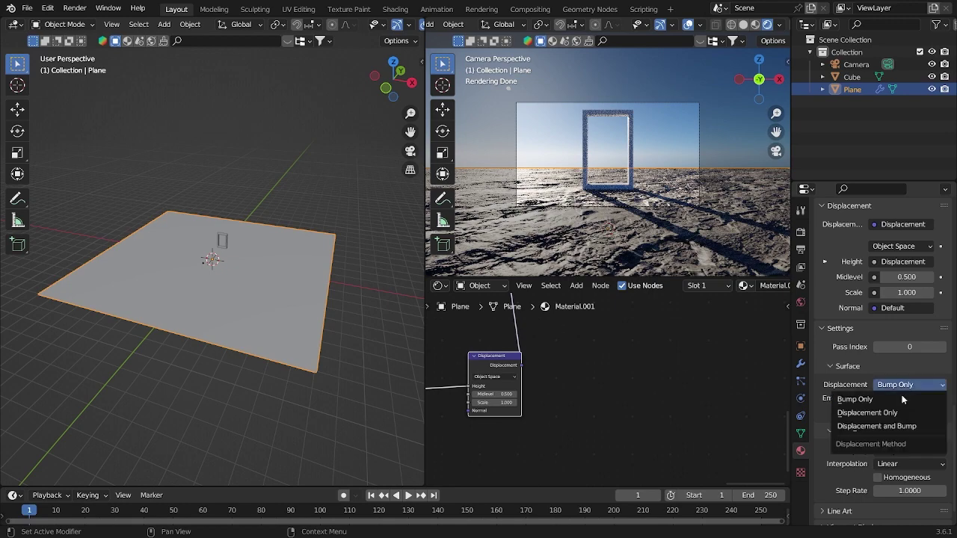
left_click(885, 426)
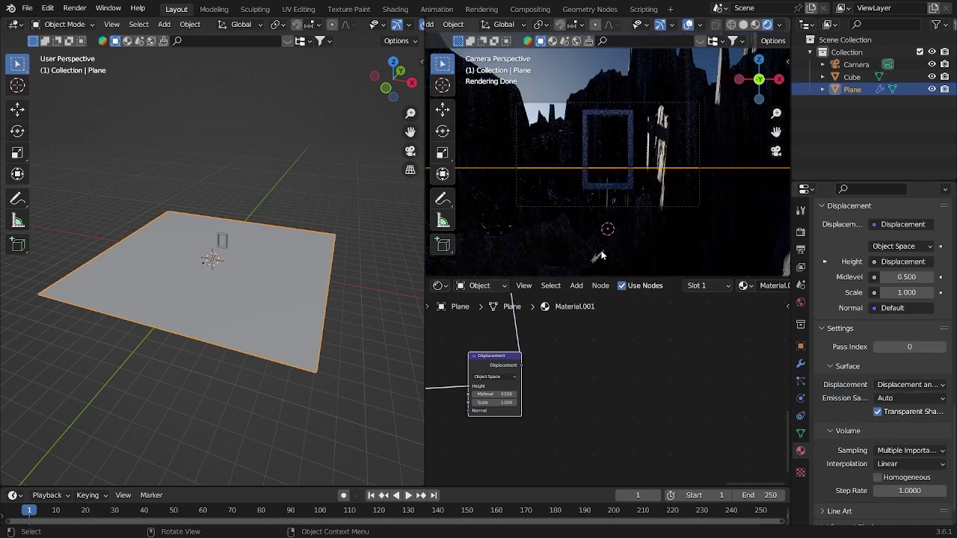
- Reduce the Scale of the ground material's Displacement node to 0.1
middle_click_drag(704, 210, 621, 230)
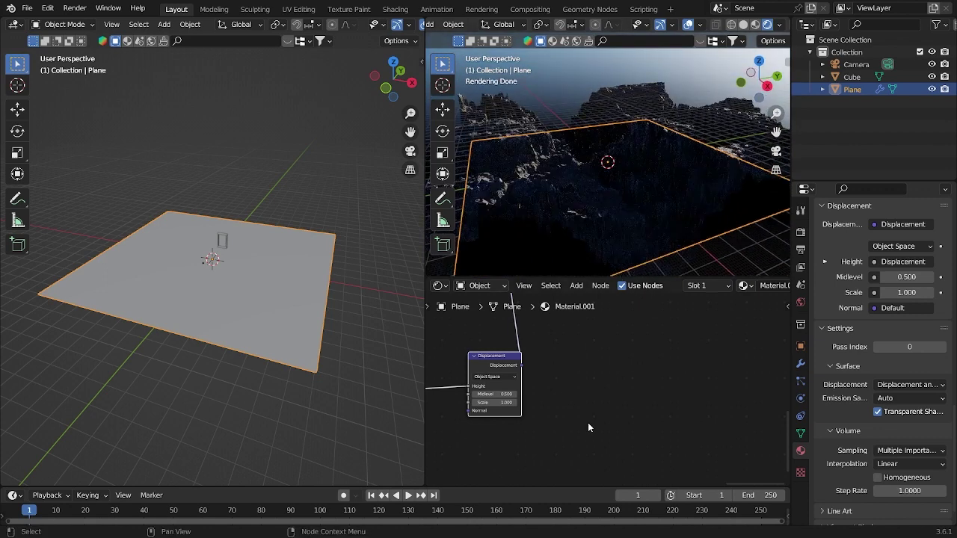
scroll(588, 423, "up", 3)
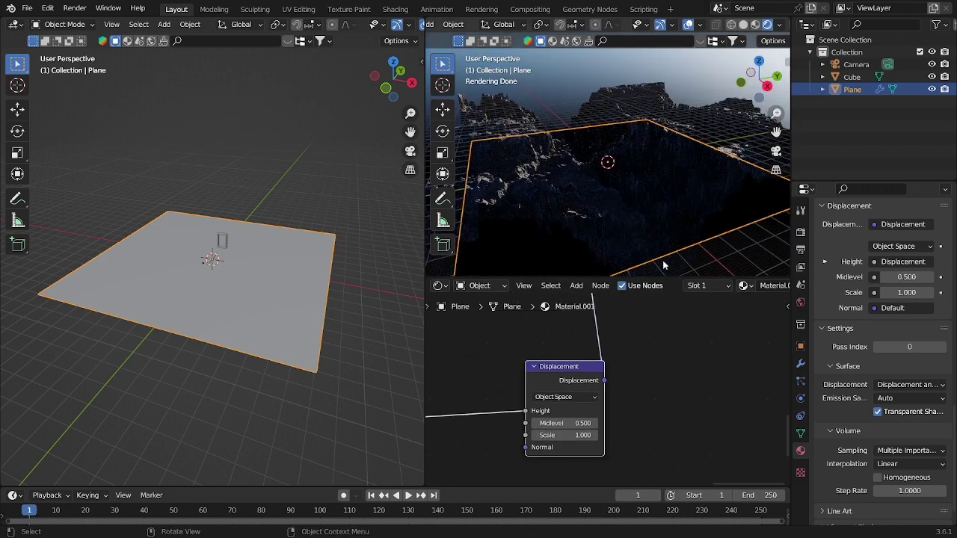
left_click(537, 436)
left_click(536, 436)
left_click(536, 436)
left_click(537, 436)
left_click(537, 437)
left_click(537, 436)
left_click(536, 436)
left_click(536, 437)
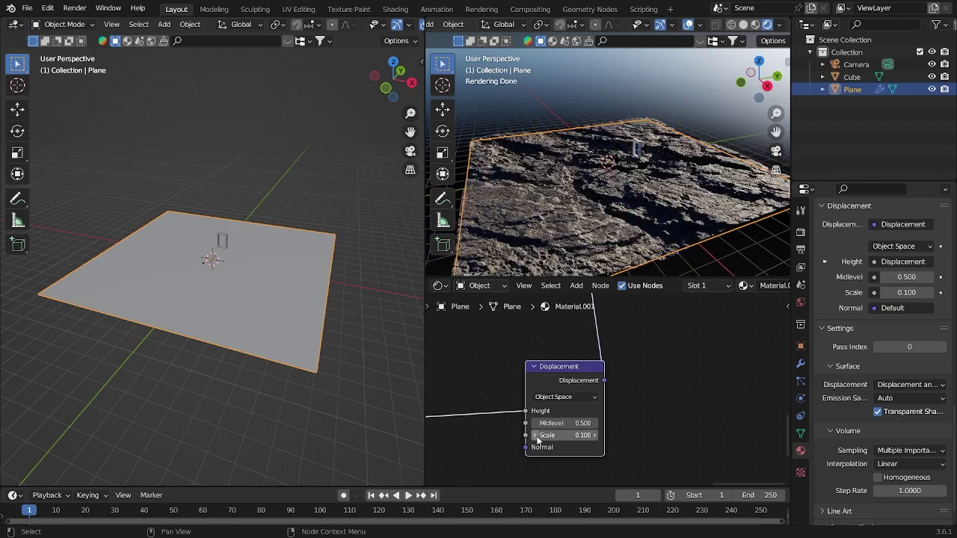
middle_click_drag(635, 179, 675, 133)
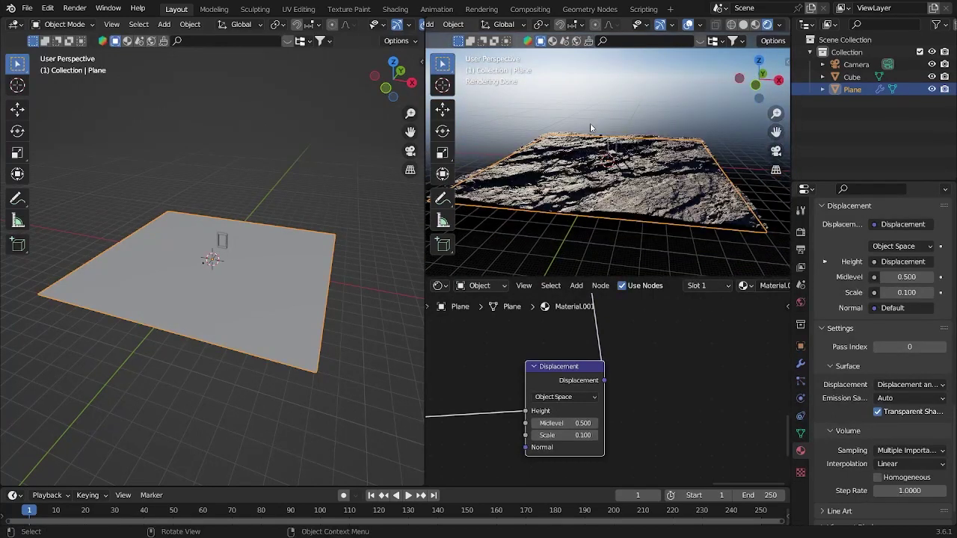
- Add a cube at the world origin and scale it uniformly until it covers the ground plane's footprint seen from above
middle_click_drag(278, 272, 308, 245)
key("shift+a")
mouse_move(309, 246)
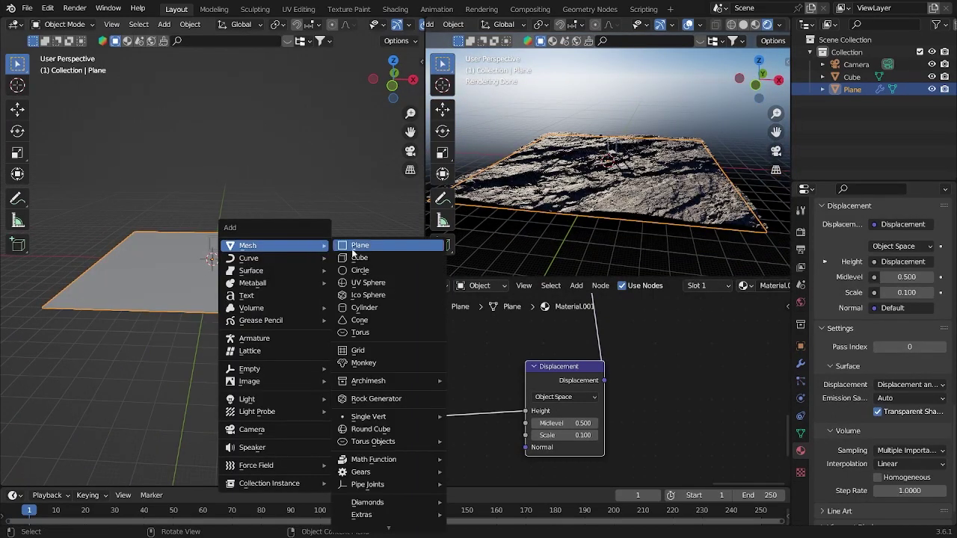
left_click(369, 258)
key("s")
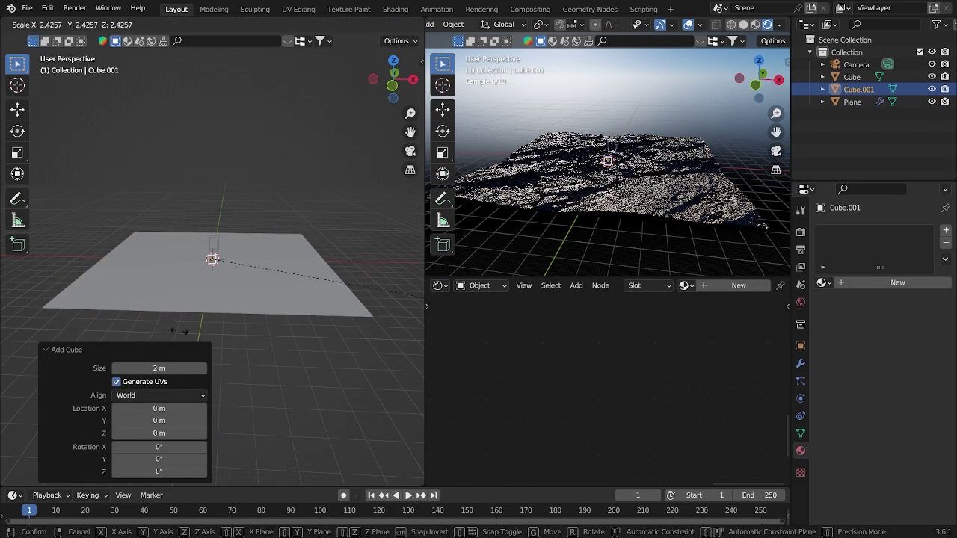
left_click(310, 517)
key("grave")
left_click(341, 188)
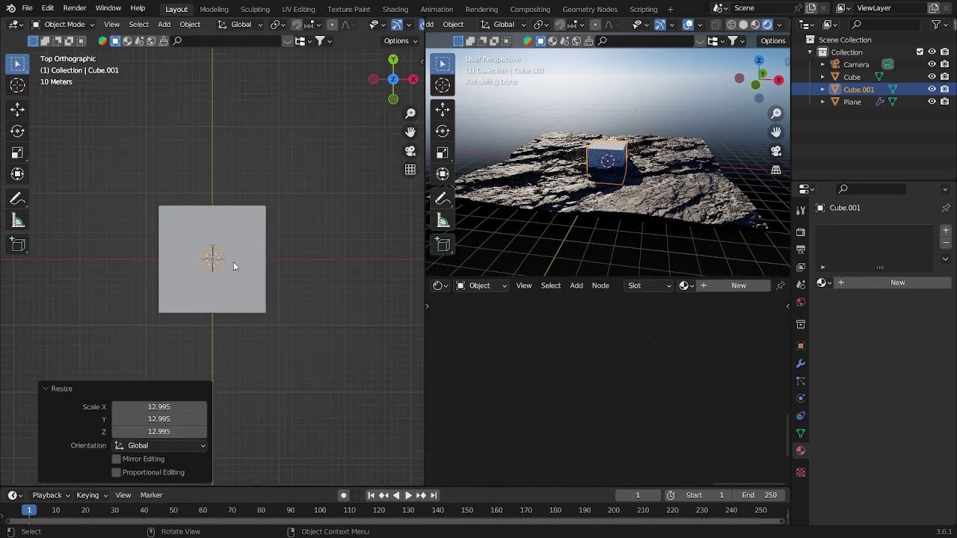
key("s")
left_click(5, 282)
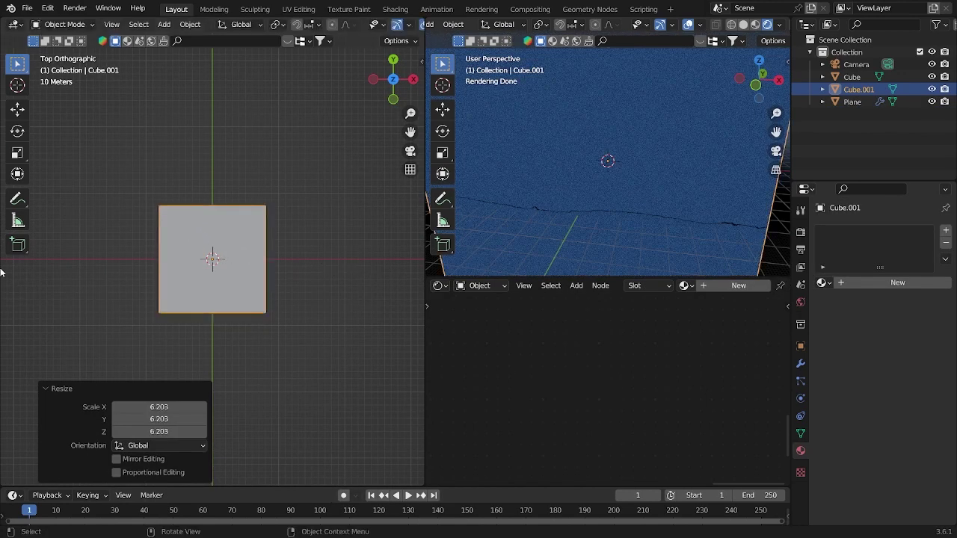
- Flatten the new cube along Z to about 0.06 of its height, making a thin slab
key("s")
key("z")
key("KP_1")
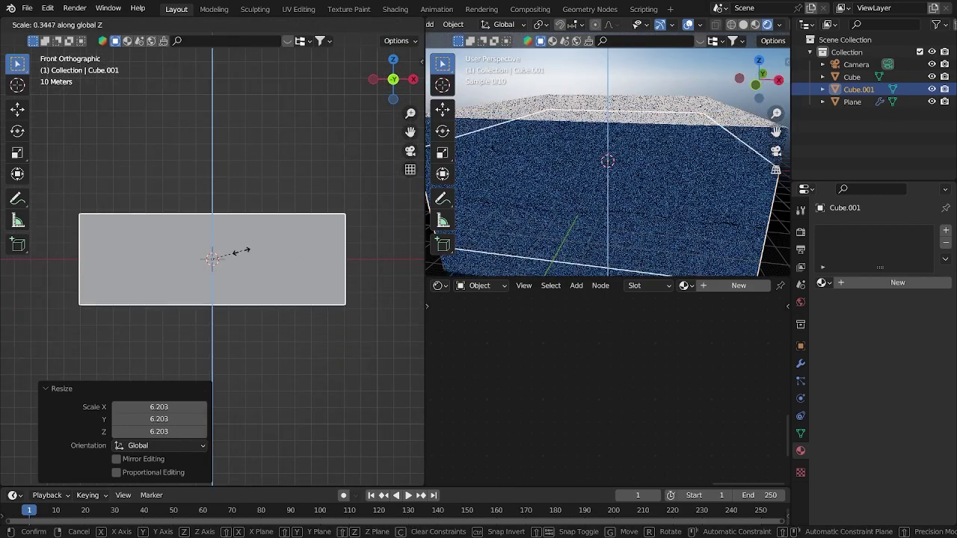
left_click(219, 256)
- Lower the slab about 3.4 m along Z so the rocks rise above its top surface
scroll(266, 257, "up", 5)
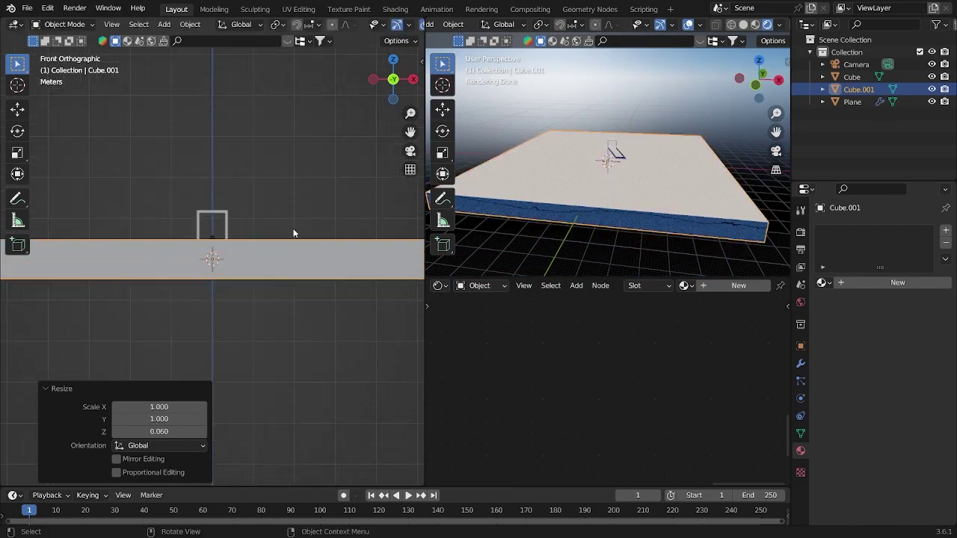
key("g")
key("z")
left_click(309, 251)
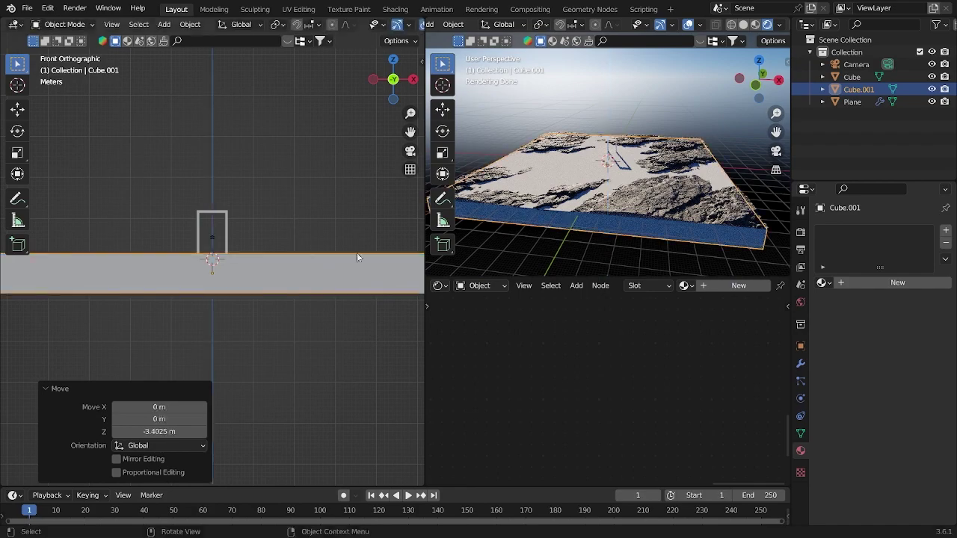
scroll(621, 192, "up", 6)
left_click(640, 110)
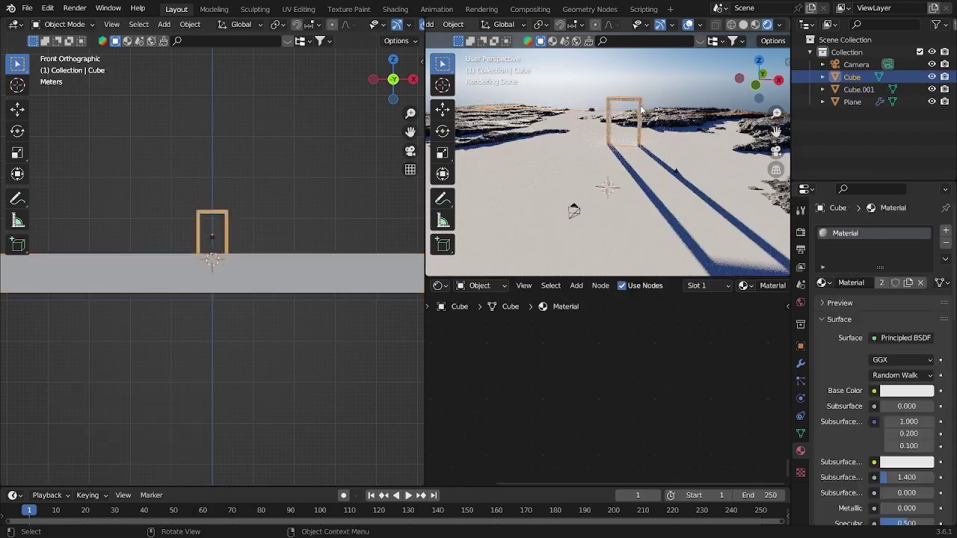
scroll(701, 158, "down", 2)
middle_click_drag(702, 159, 525, 198)
scroll(526, 198, "down", 2)
- Insert a Mix Color node between the displacement texture and the Displacement node in the rocky ground plane's material
left_click(533, 224)
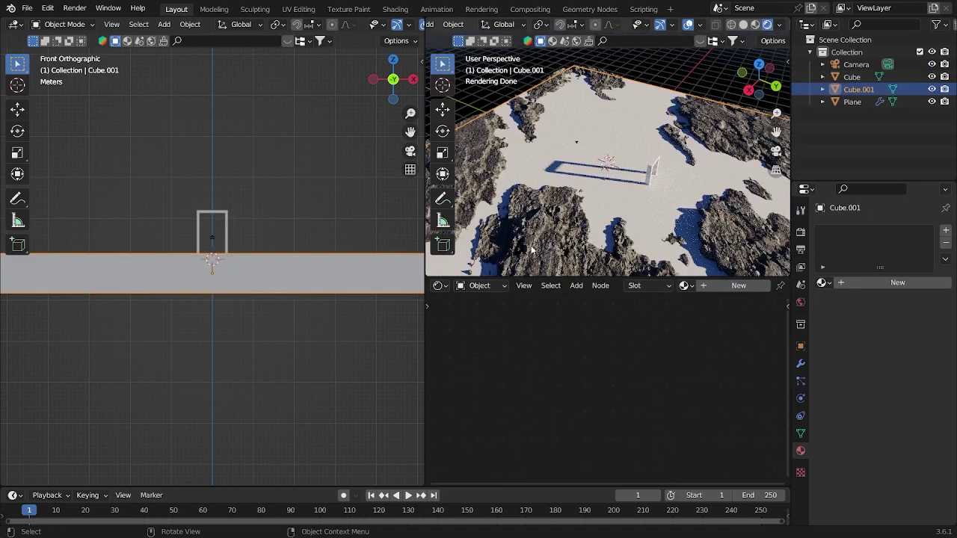
scroll(494, 230, "down", 3)
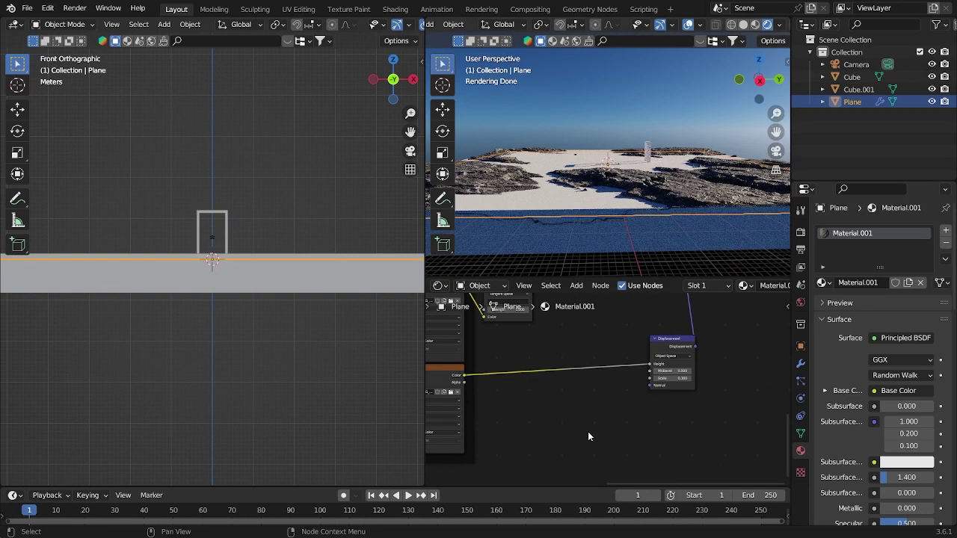
middle_click_drag(588, 431, 602, 424)
key("shift+a")
left_click(586, 396)
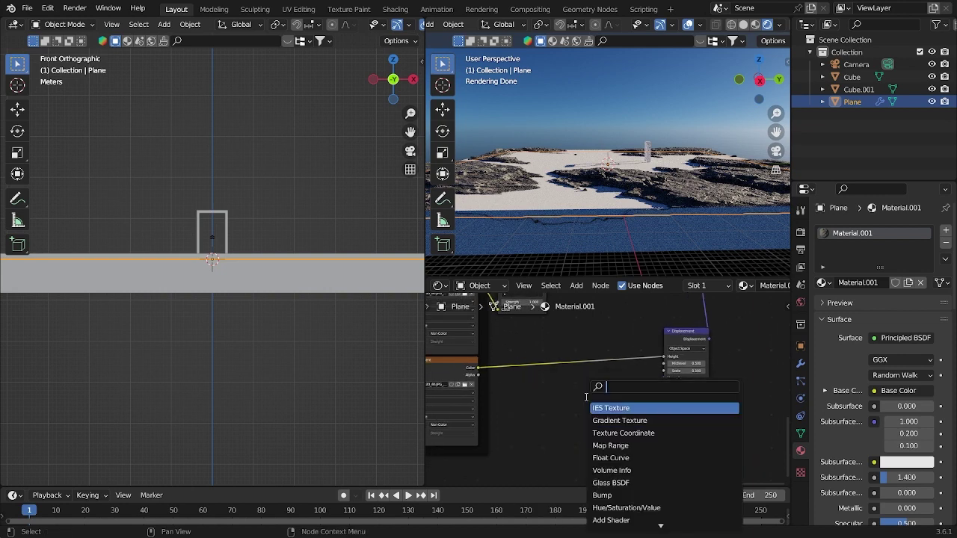
type("mix")
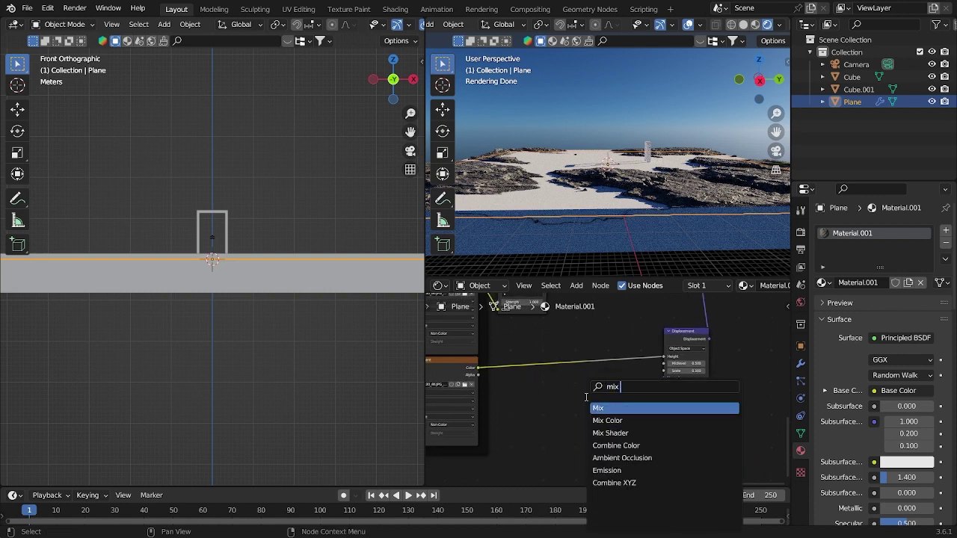
type(" cp")
key("Return")
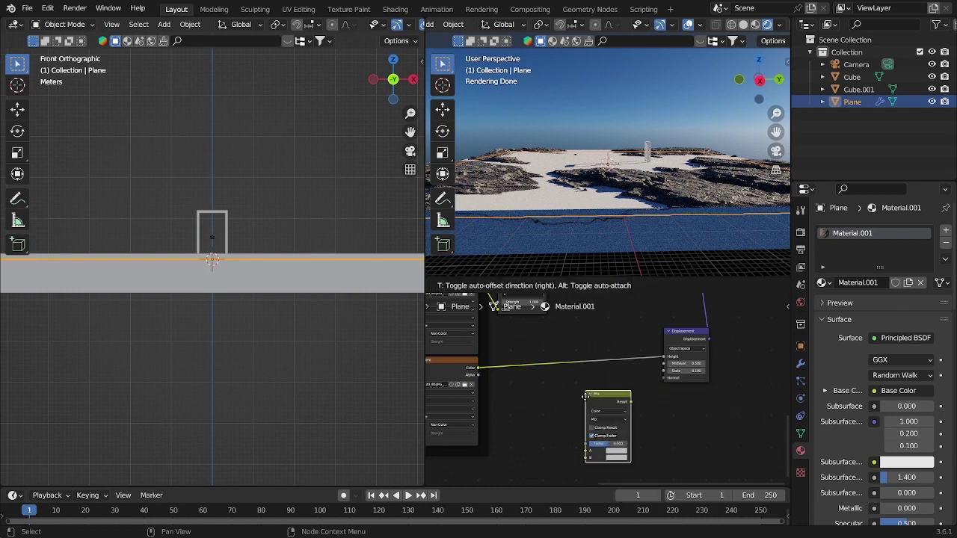
left_click(586, 402)
left_click_drag(599, 409, 580, 346)
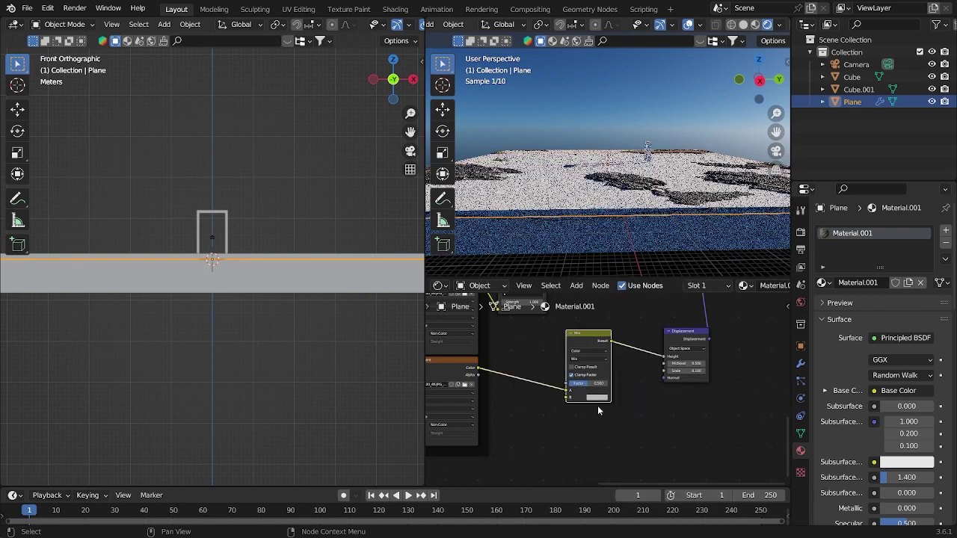
- Add a Noise Texture node below the displacement texture and connect its Color output to the Mix node's B input
scroll(542, 429, "down", 2)
middle_click_drag(553, 438, 588, 393)
left_click(598, 395)
key("shift+a")
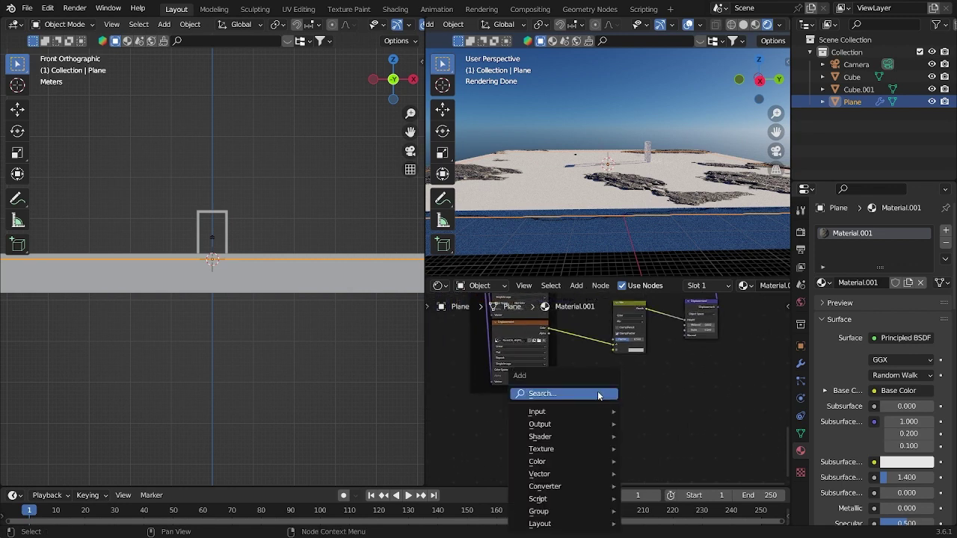
left_click(598, 393)
type("noise")
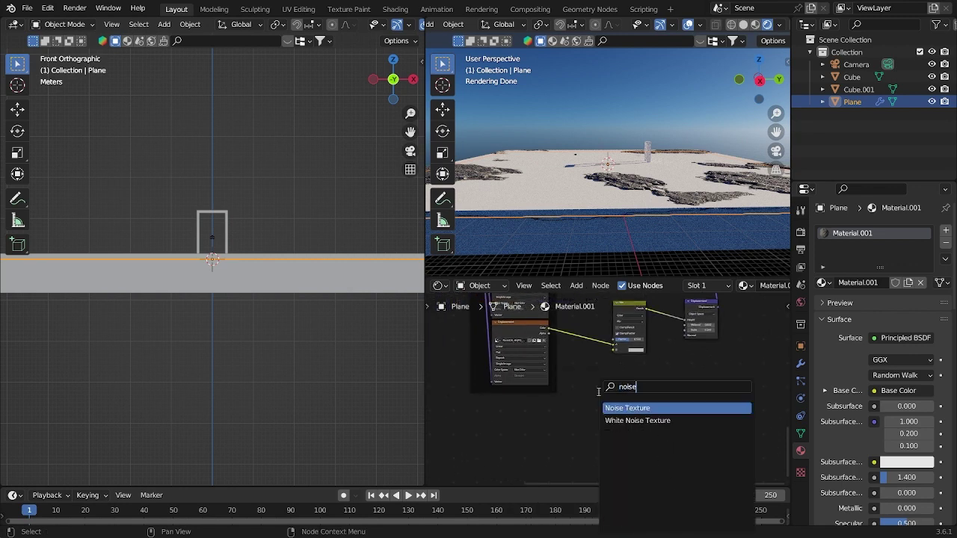
key("Return")
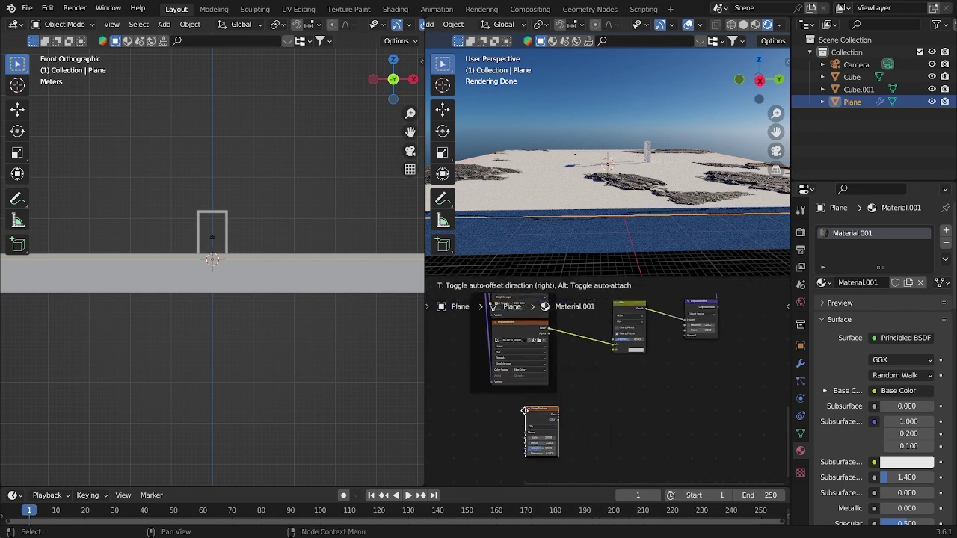
left_click(548, 416)
left_click_drag(558, 424, 616, 346)
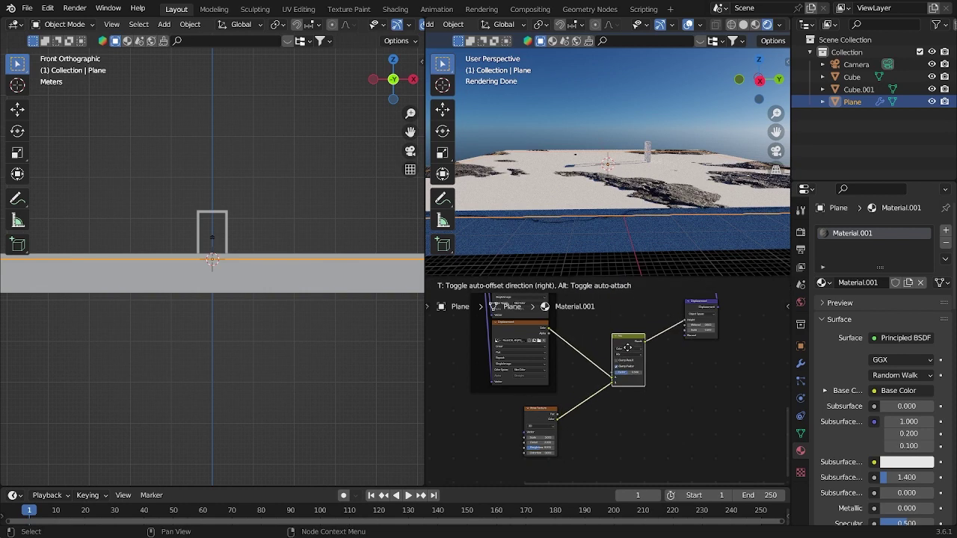
- Set the Mix node's blending mode to Multiply in the ground material
scroll(620, 352, "up", 4)
middle_click_drag(725, 373, 613, 532)
scroll(568, 261, "down", 4)
scroll(580, 436, "down", 5)
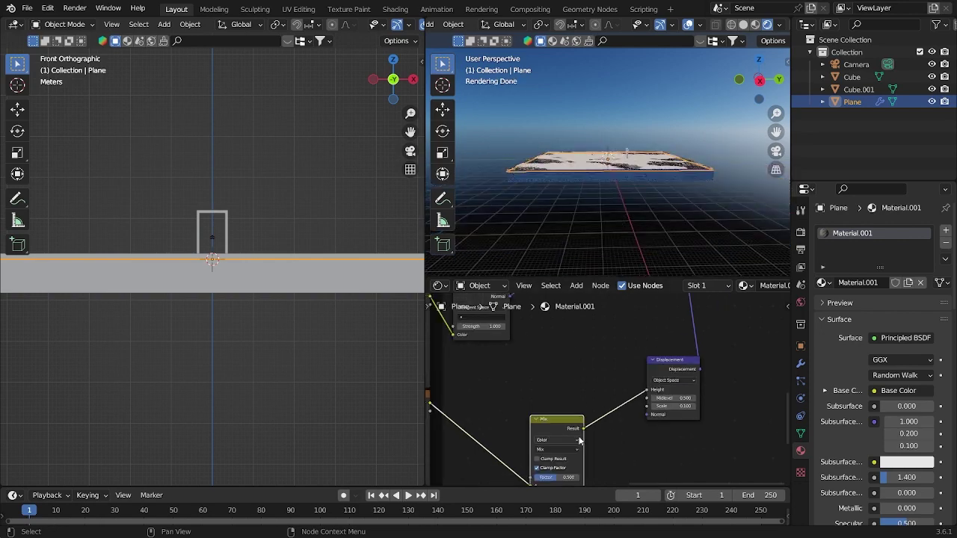
middle_click_drag(579, 437, 588, 394)
left_click(572, 407)
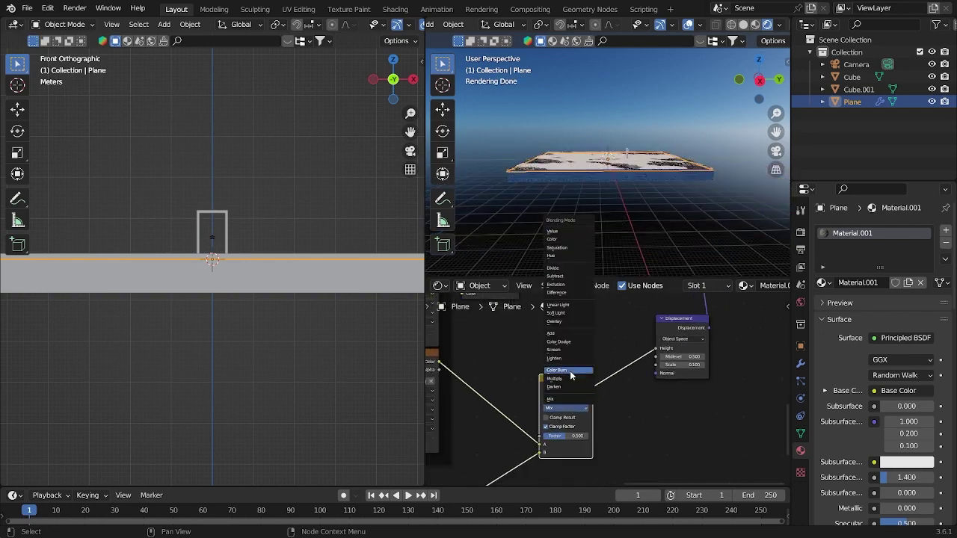
left_click(570, 380)
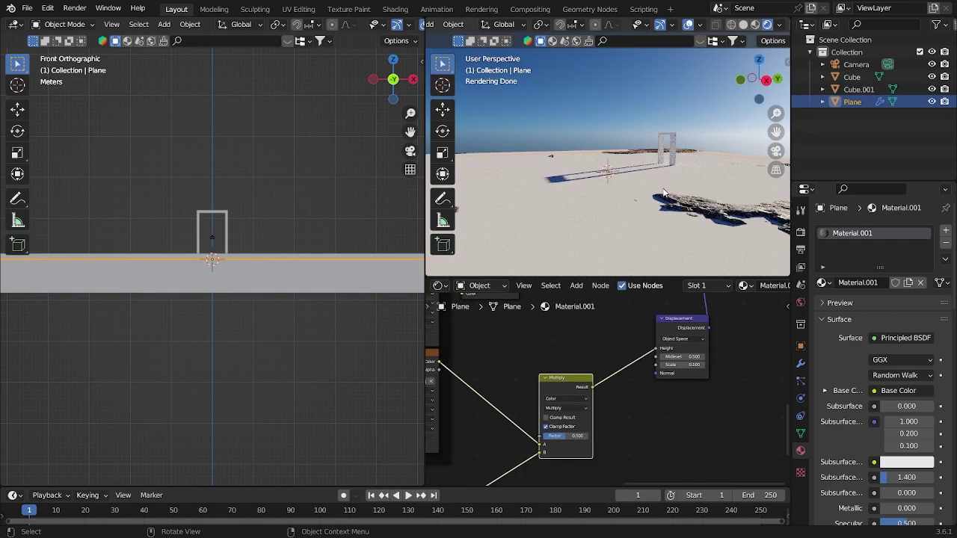
- Hide the thin slab so the whole displaced rock surface can be judged
scroll(630, 359, "down", 2)
middle_click_drag(603, 398, 634, 379)
scroll(596, 419, "up", 1)
middle_click_drag(573, 445, 608, 374)
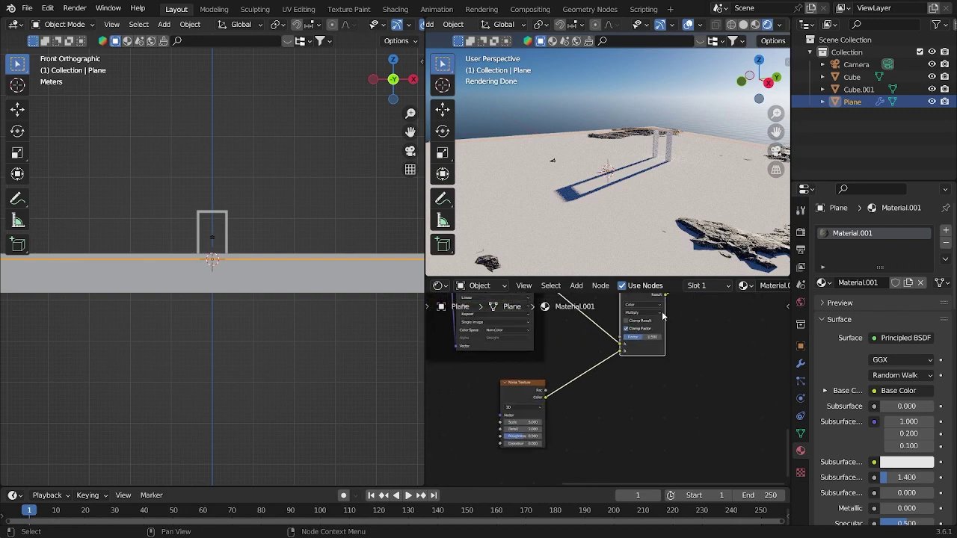
left_click(677, 216)
key("h")
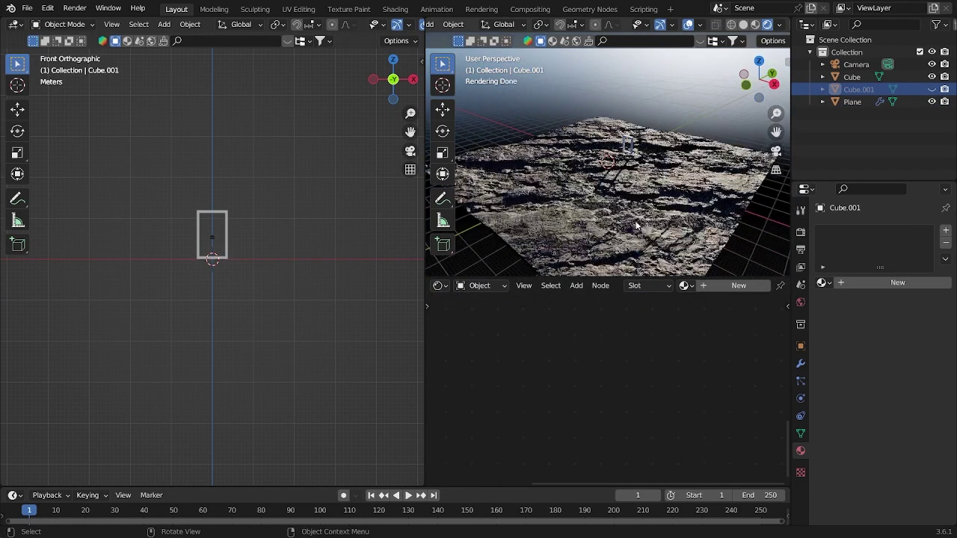
- Set the ground material's Noise Texture to Scale 10.3, Detail 6.9 and Roughness 0.72
left_click(616, 235)
middle_click_drag(581, 384, 595, 441)
scroll(596, 442, "up", 1)
left_click_drag(499, 439, 519, 440)
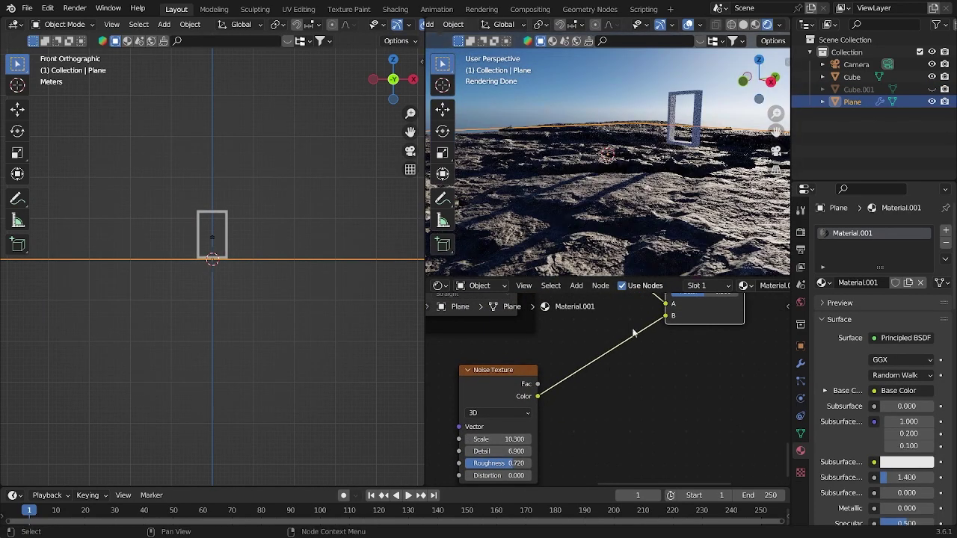
middle_click_drag(658, 120, 698, 79)
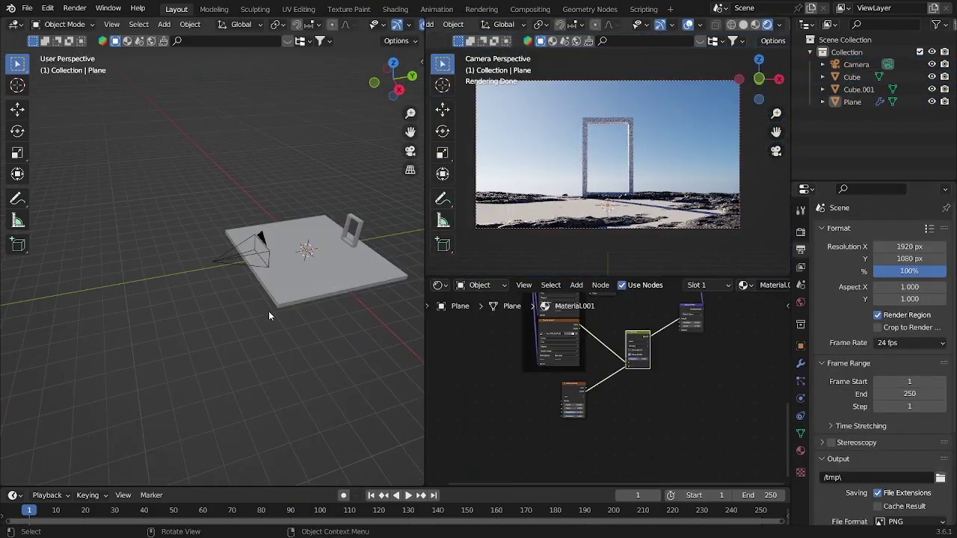
- Select the slab Cube.001 and search the BlenderKit materials for "water"
left_click(302, 276)
key("KP_Decimal")
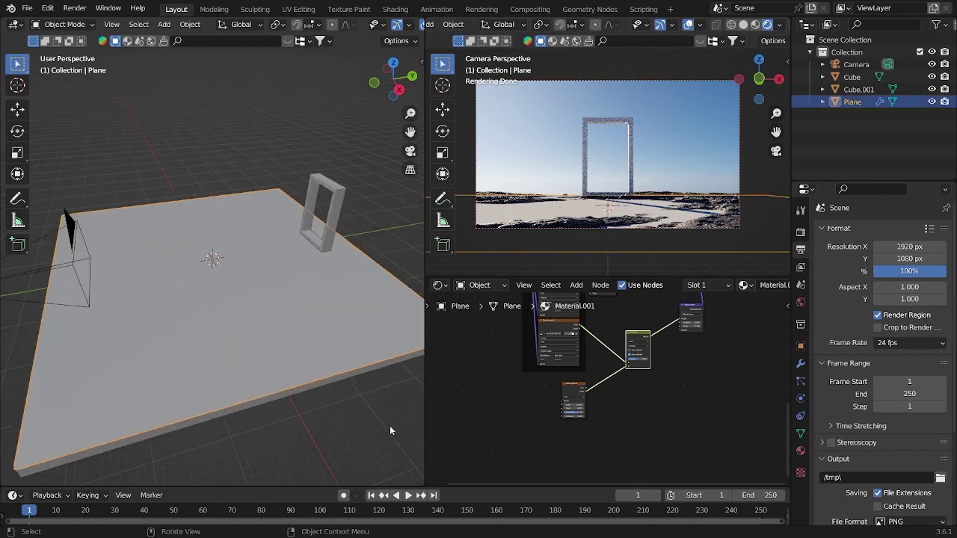
left_click(867, 77)
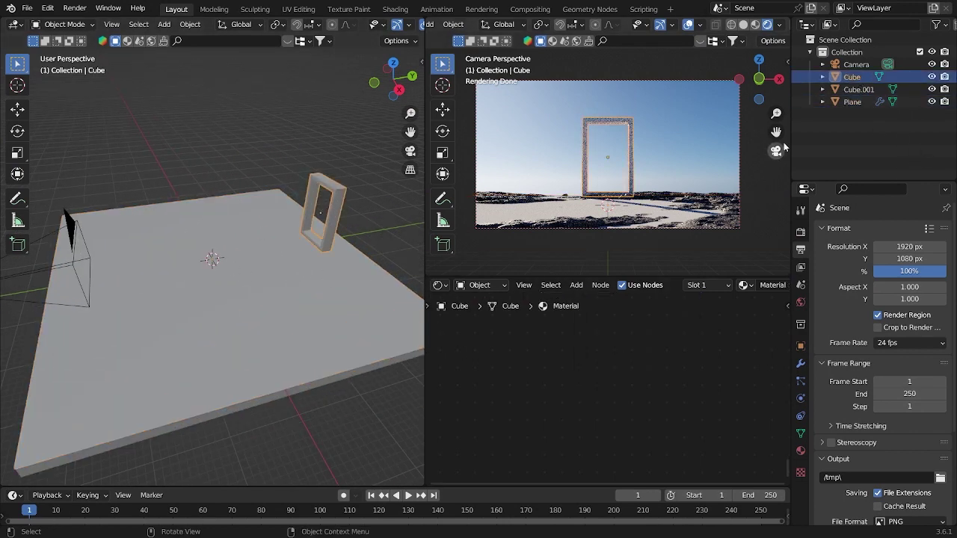
left_click(858, 89)
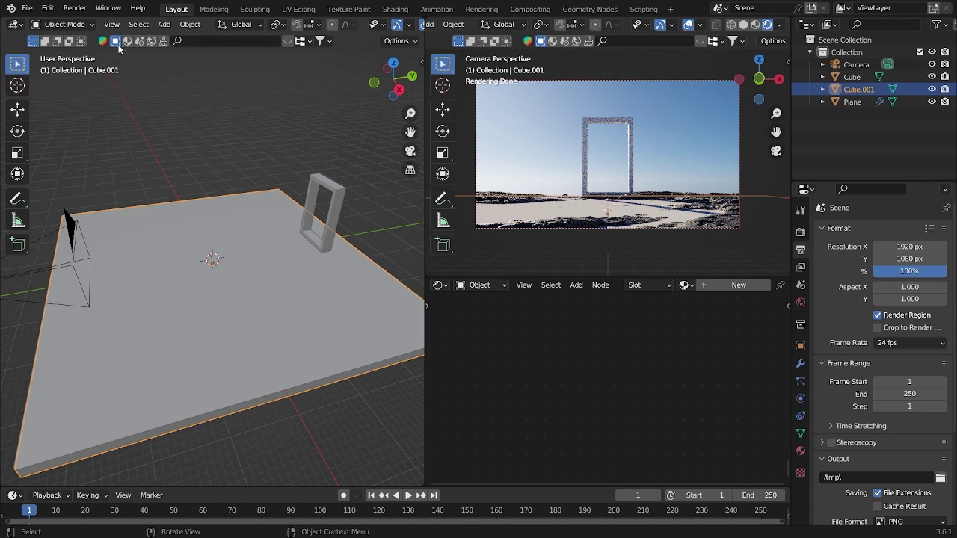
key("Return")
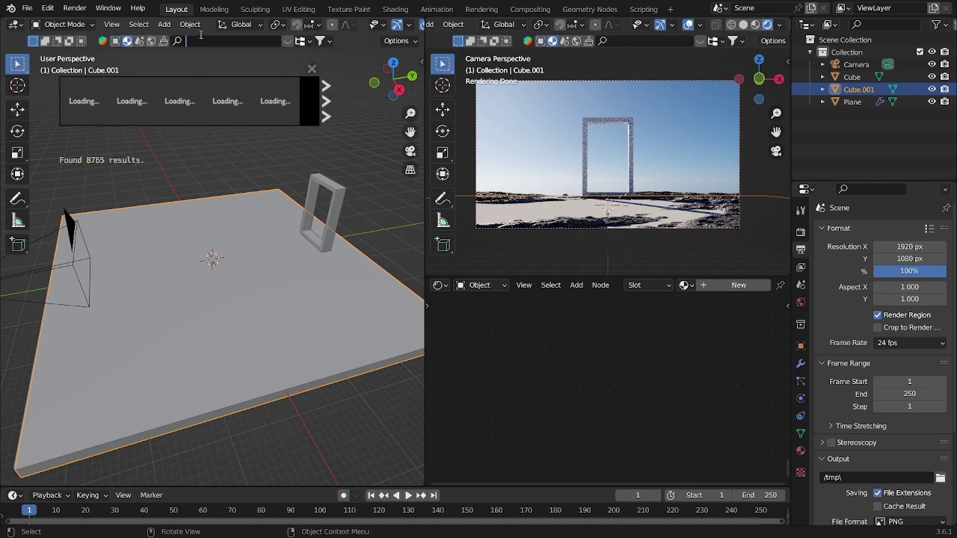
left_click(201, 35)
type("water")
key("Return")
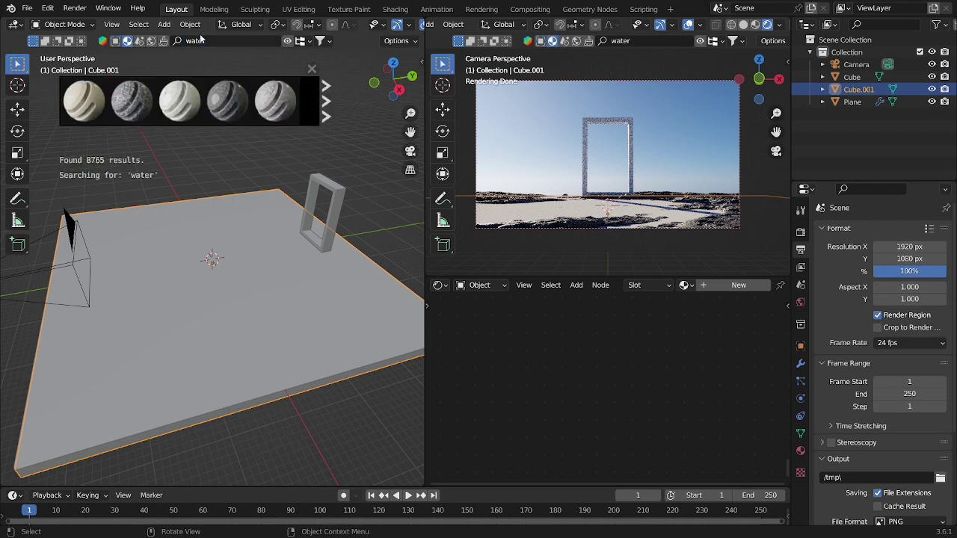
- Apply the "Pond water animated" material to the slab and dismiss the asset search results
scroll(304, 114, "down", 4)
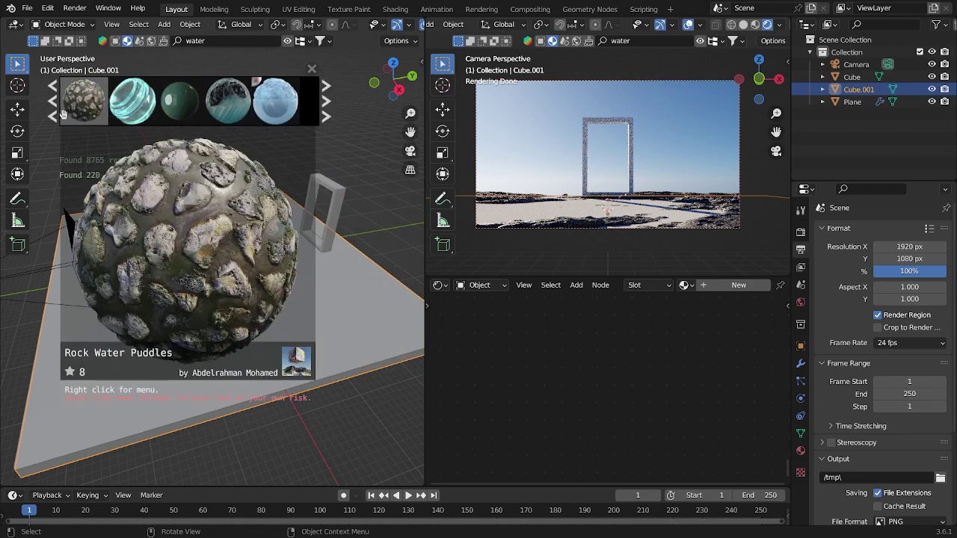
scroll(83, 105, "down", 1)
left_click(230, 106)
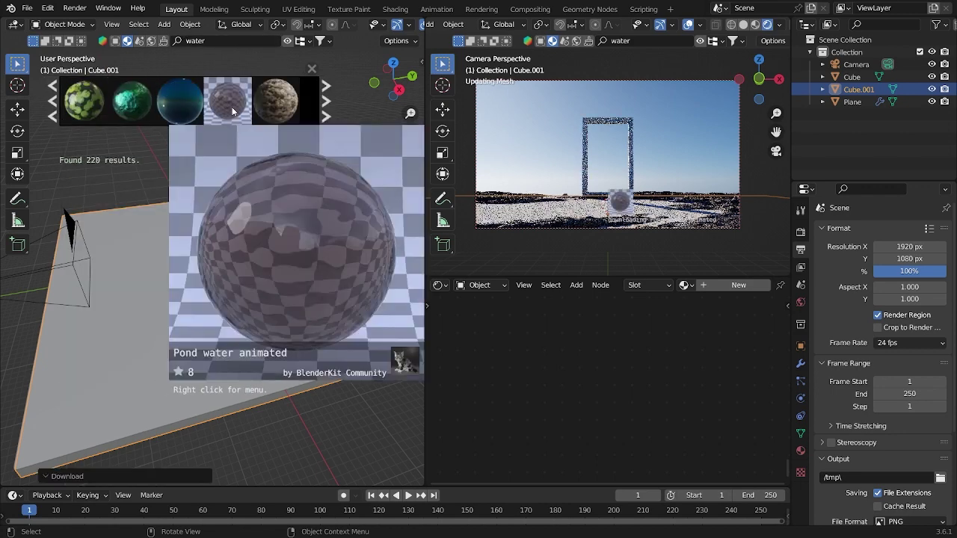
left_click(291, 154)
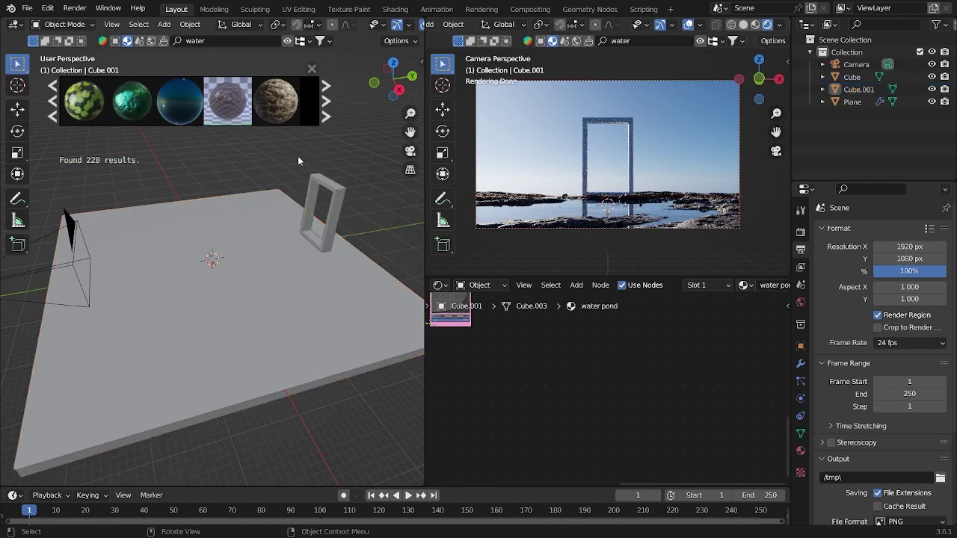
scroll(664, 132, "up", 2)
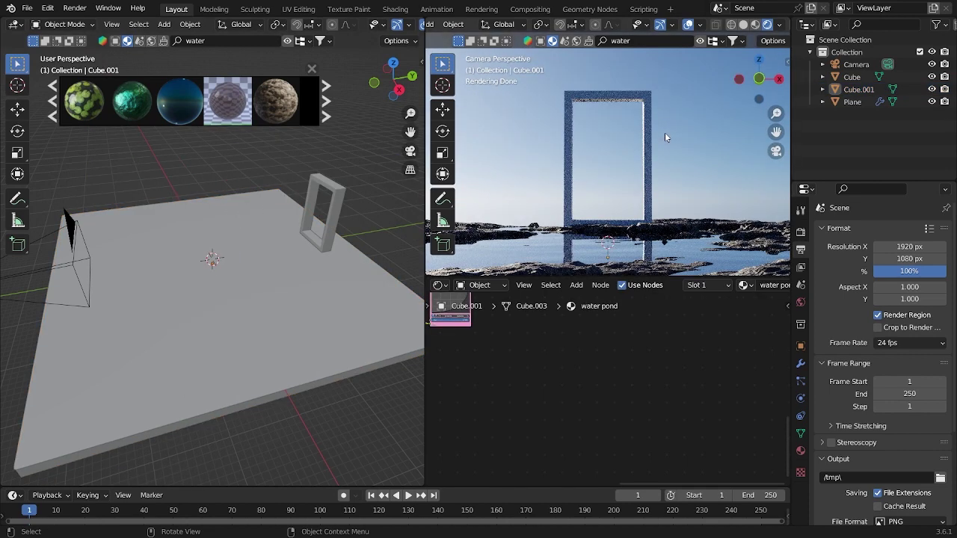
scroll(665, 132, "down", 3)
scroll(665, 133, "up", 1)
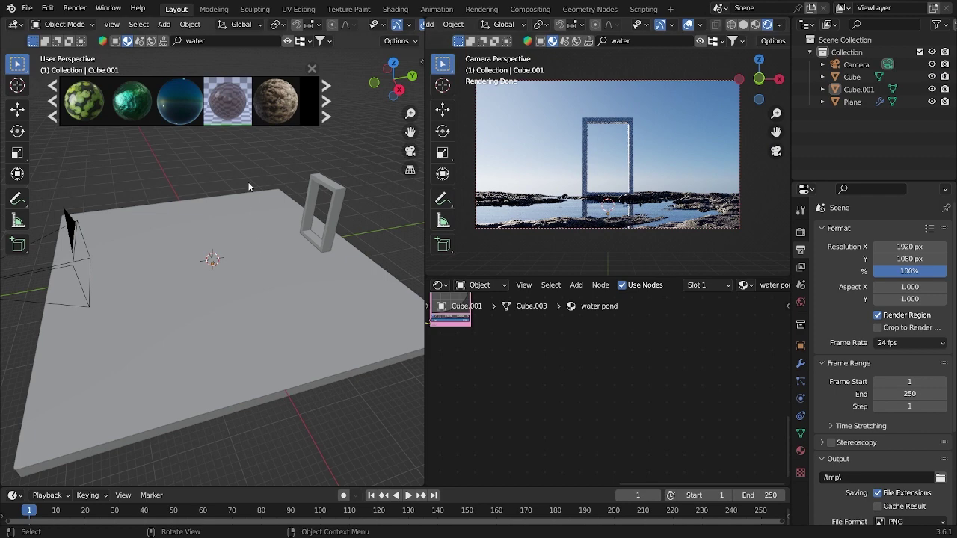
scroll(247, 180, "down", 3)
middle_click_drag(252, 217, 330, 203)
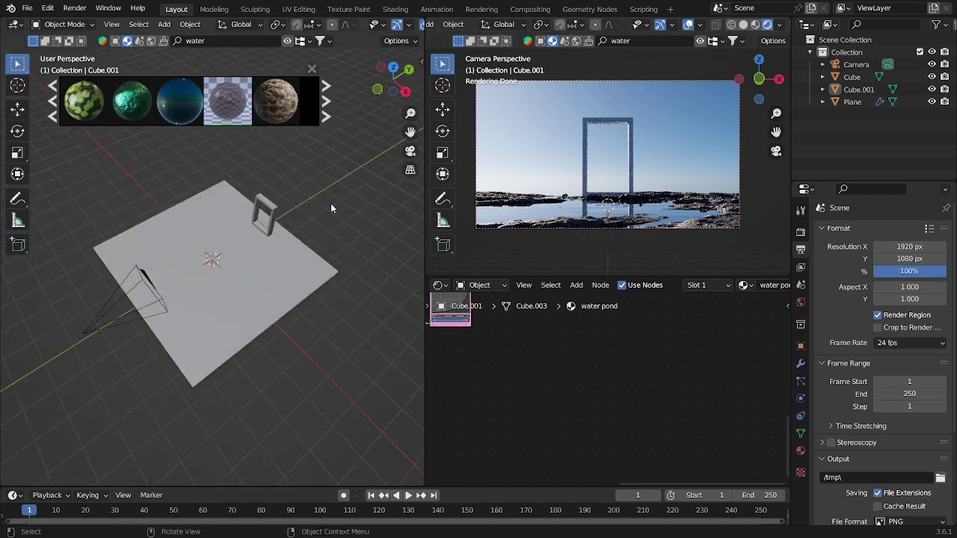
left_click(313, 69)
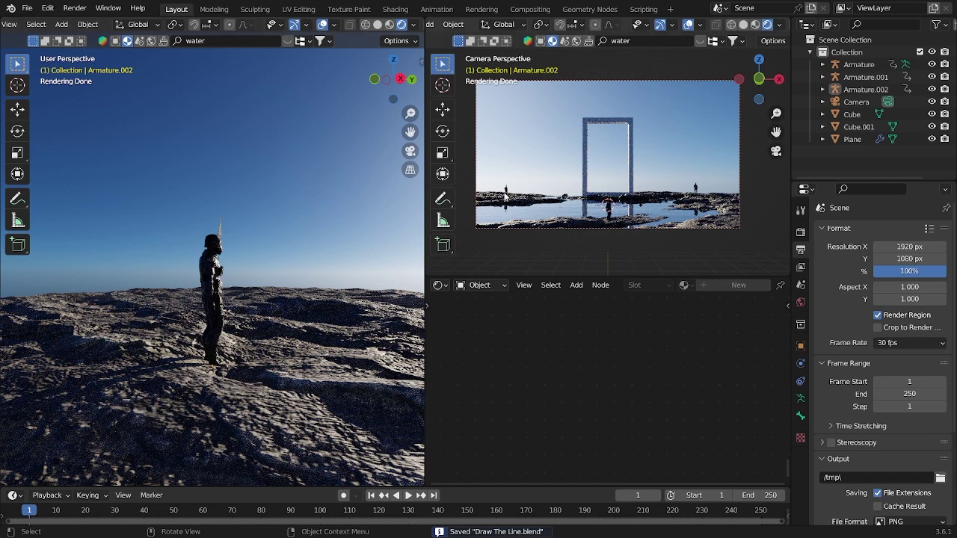
- Hide the camera viewport's toolbar and add a Color Ramp node beside the Principled BSDF in the door frame's material
key("t")
scroll(490, 224, "up", 1)
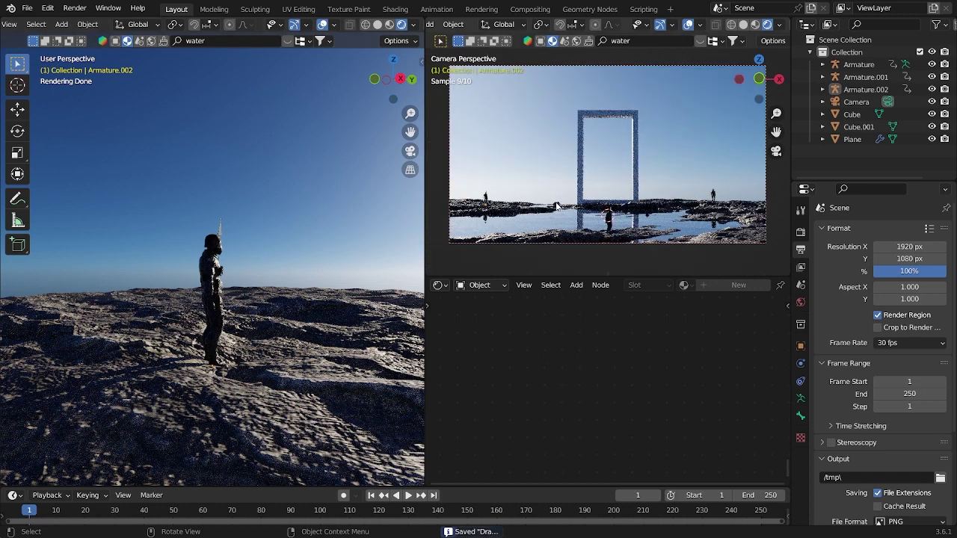
left_click(639, 173)
scroll(206, 233, "down", 4)
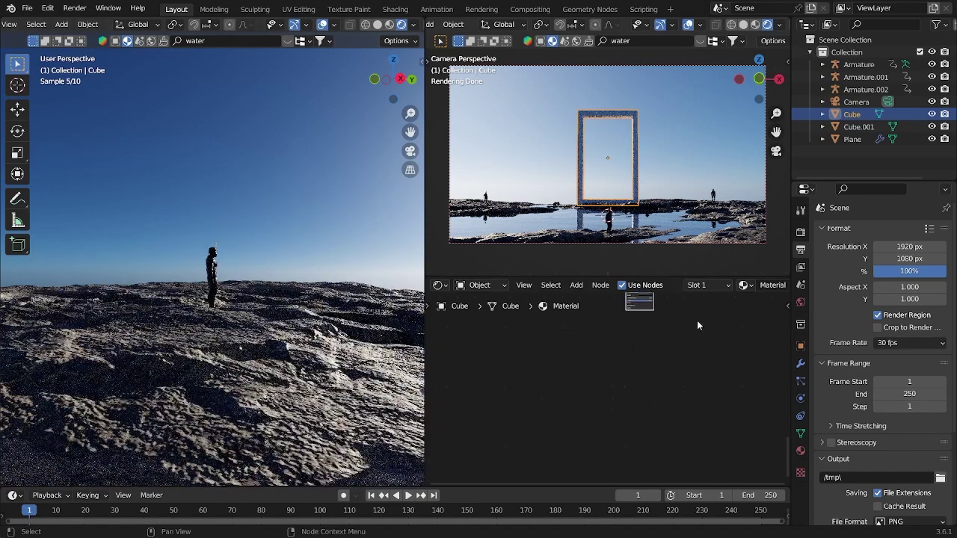
scroll(659, 325, "up", 6)
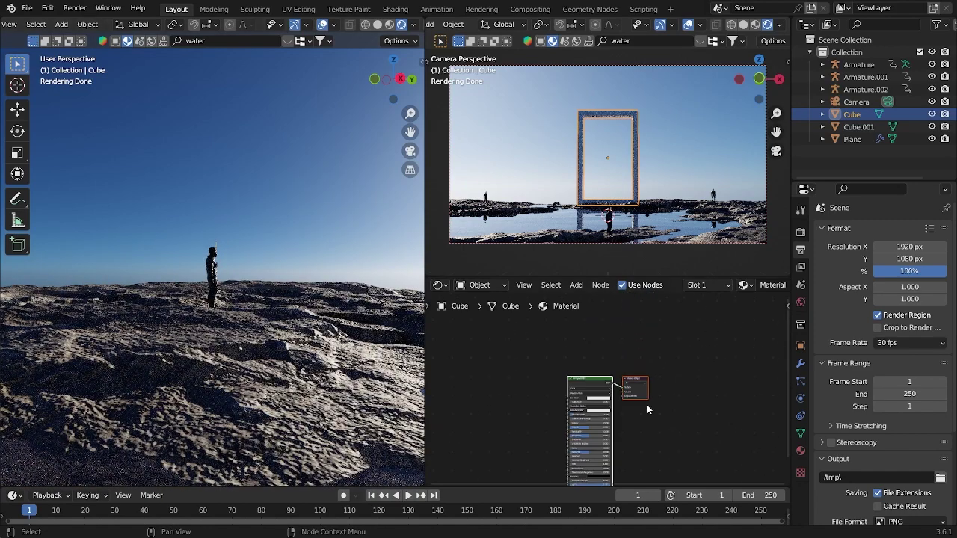
scroll(660, 440, "up", 2)
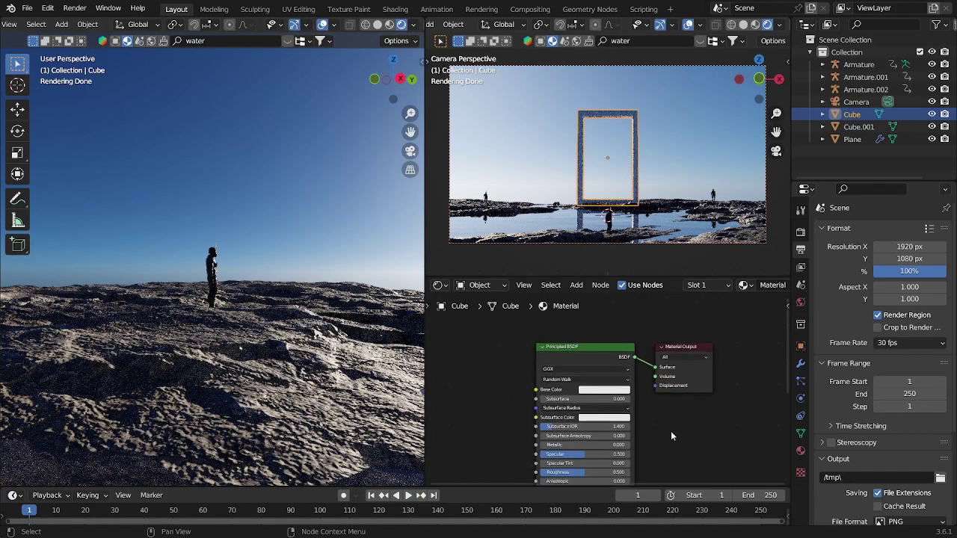
middle_click_drag(576, 454, 632, 446)
middle_click_drag(514, 380, 552, 375)
key("shift+a")
left_click(540, 370)
type("color")
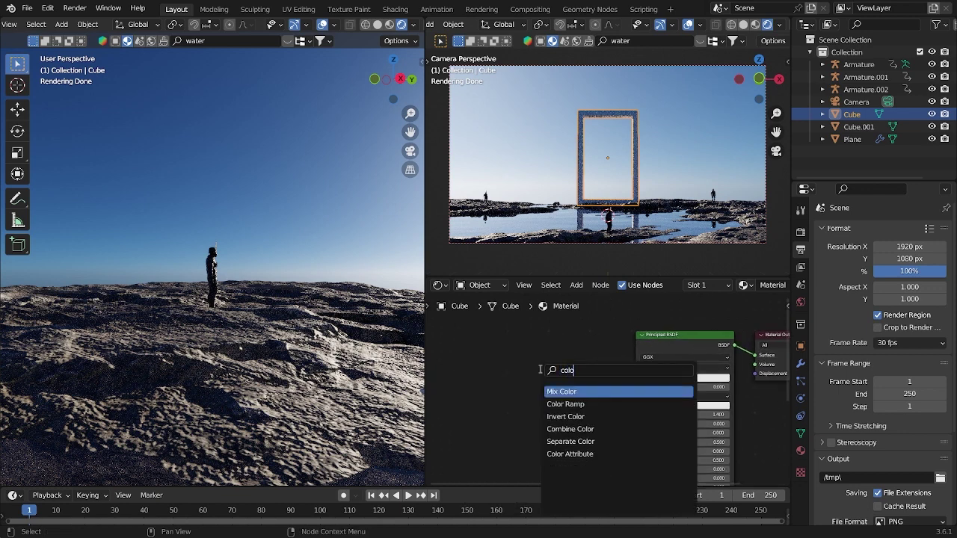
left_click(565, 404)
left_click(557, 438)
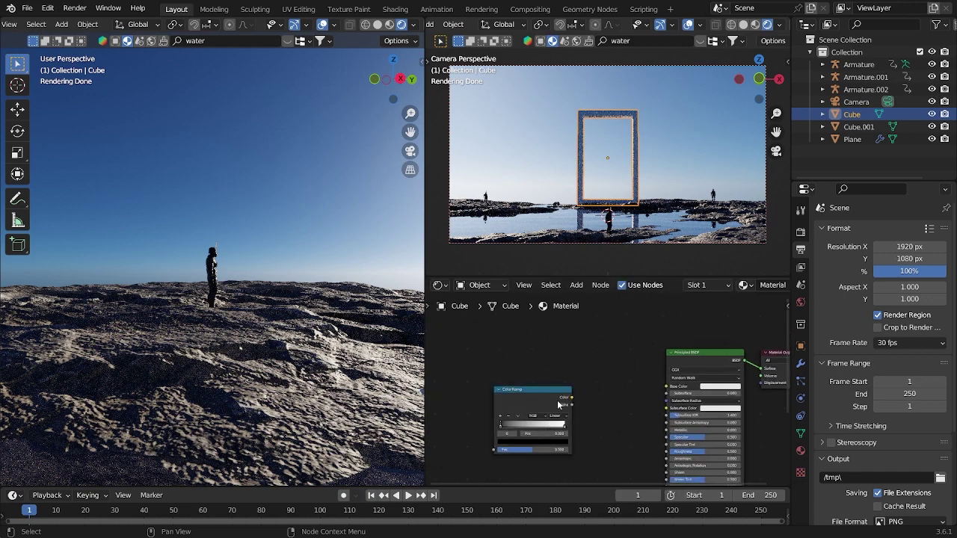
- Connect the Color Ramp's color to the Principled BSDF's Base Color and add a Noise Texture node before the ramp
left_click_drag(571, 398, 666, 386)
middle_click_drag(426, 400, 542, 390)
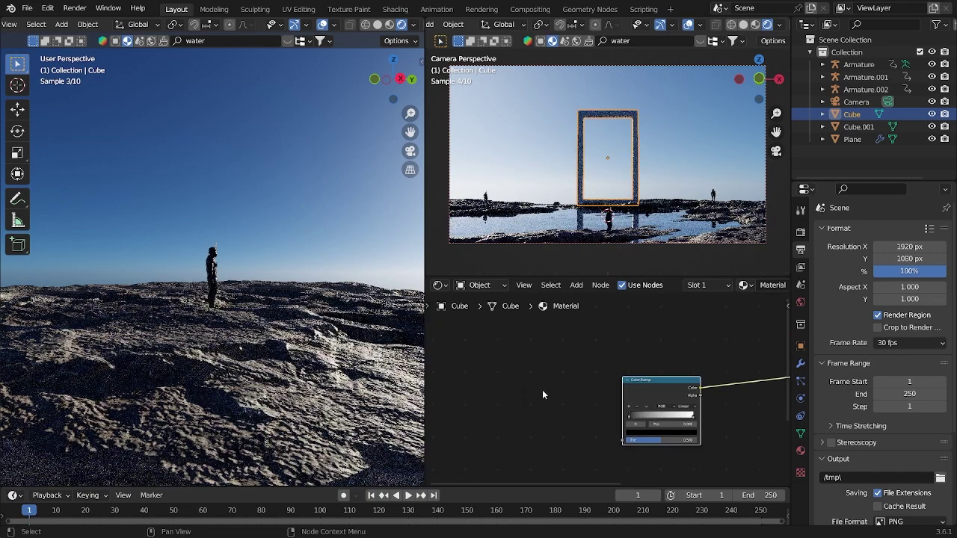
key("shift+a")
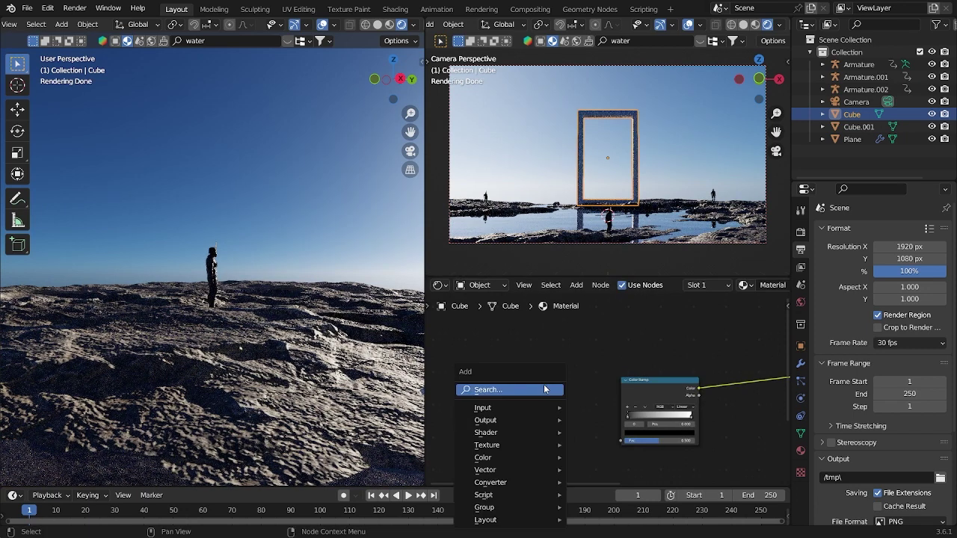
left_click(543, 391)
type("noise")
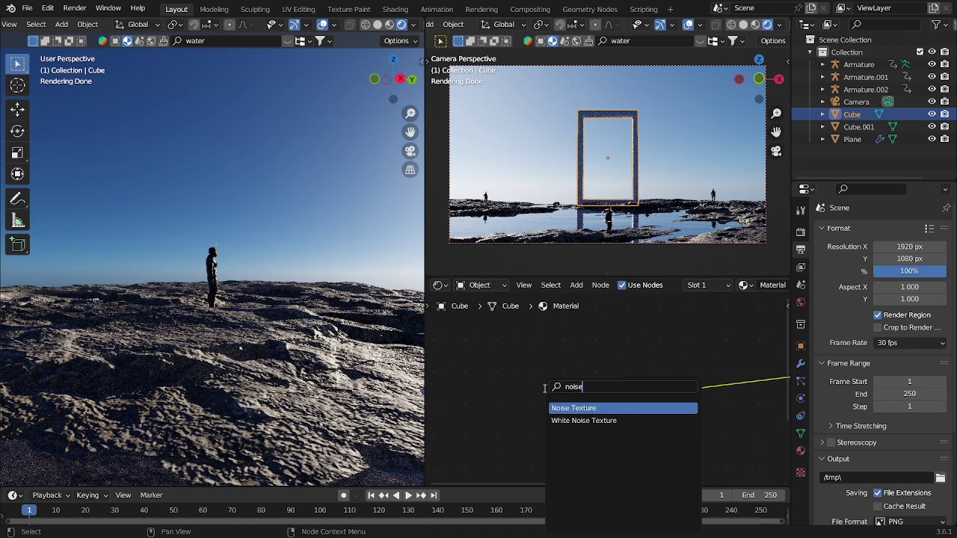
key("Return")
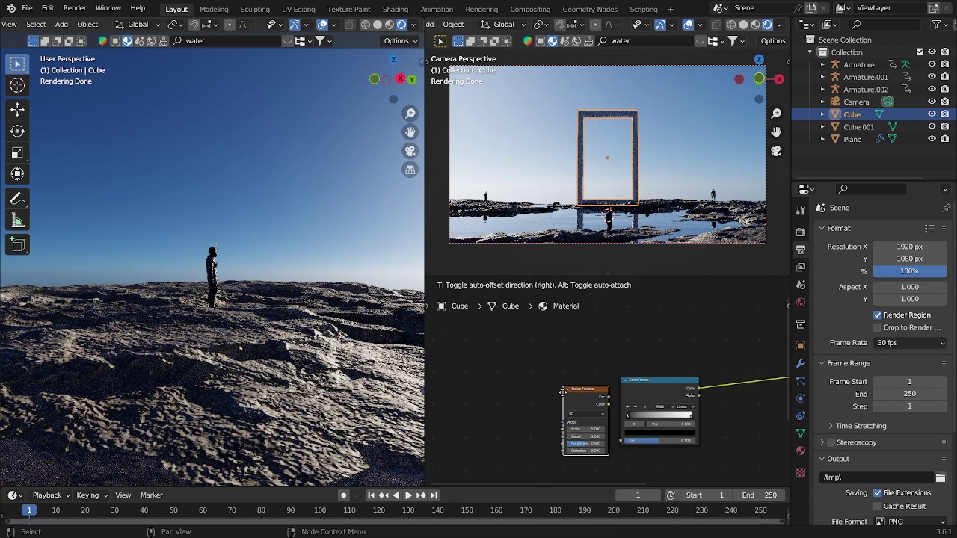
left_click(540, 388)
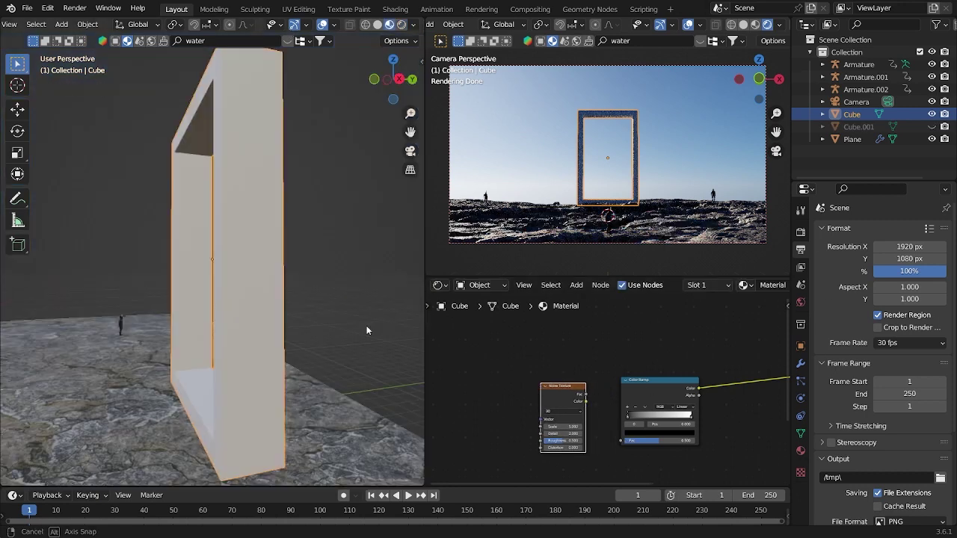
- Link the Noise Texture's Fac to the Color Ramp and add Mapping and Texture Coordinate nodes feeding the noise
middle_click_drag(366, 327, 421, 314)
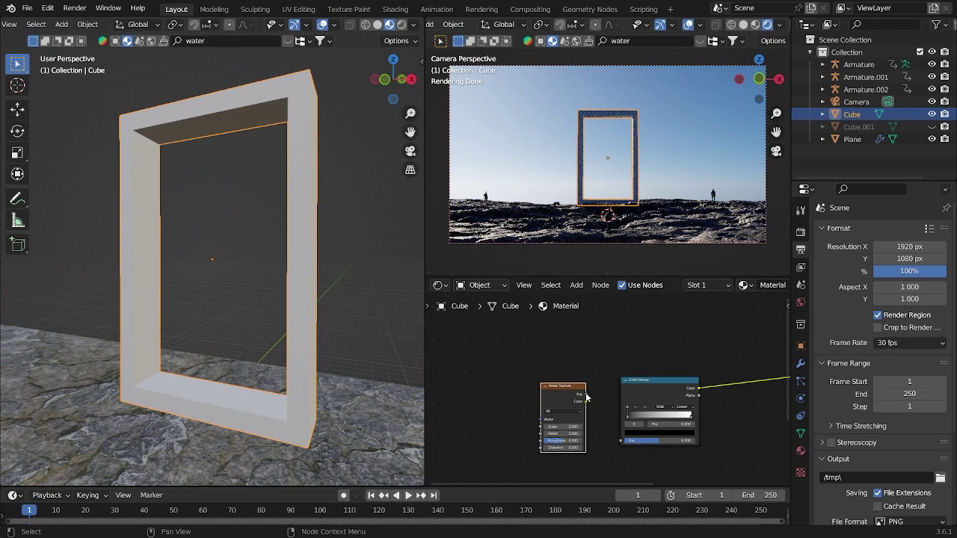
left_click_drag(586, 399, 622, 441)
left_click_drag(562, 419, 509, 422)
middle_click_drag(237, 272, 389, 329)
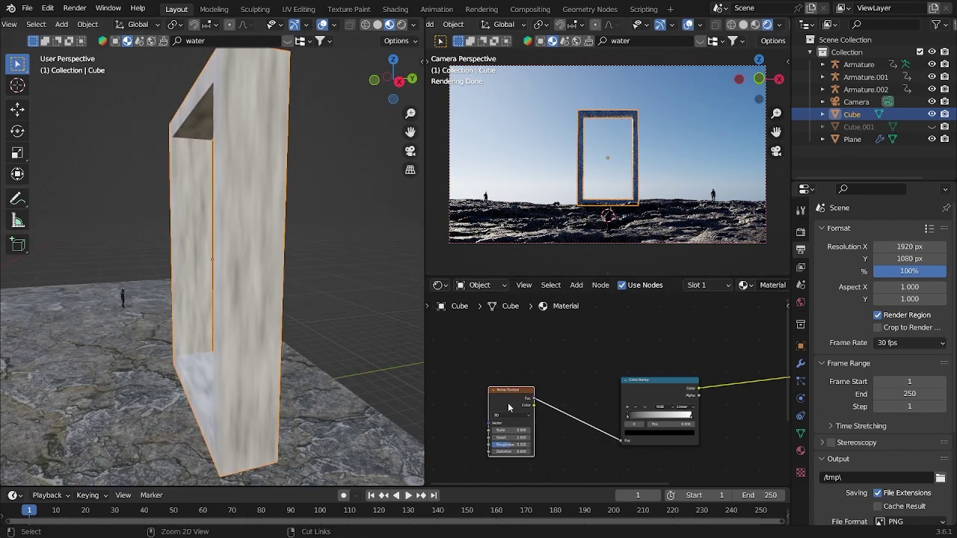
key("ctrl+t")
scroll(568, 404, "up", 3)
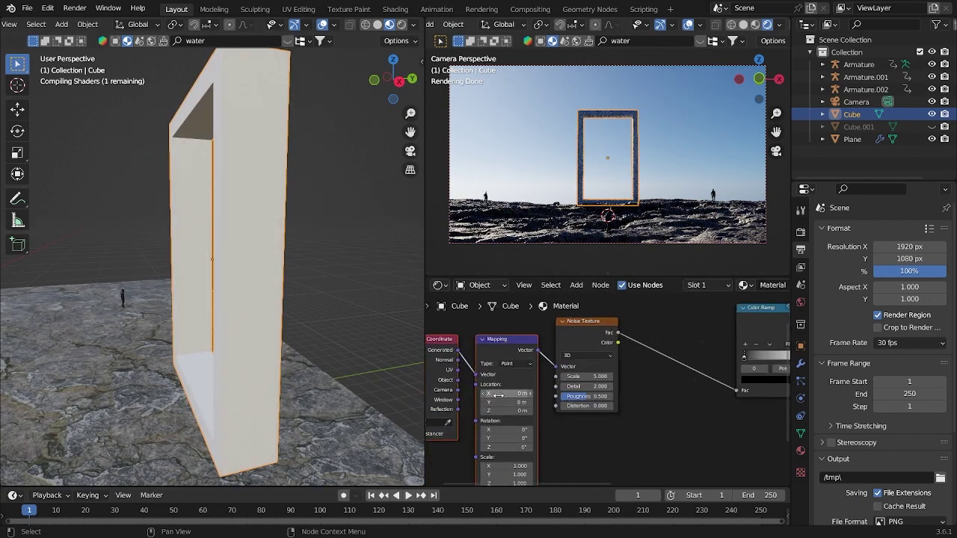
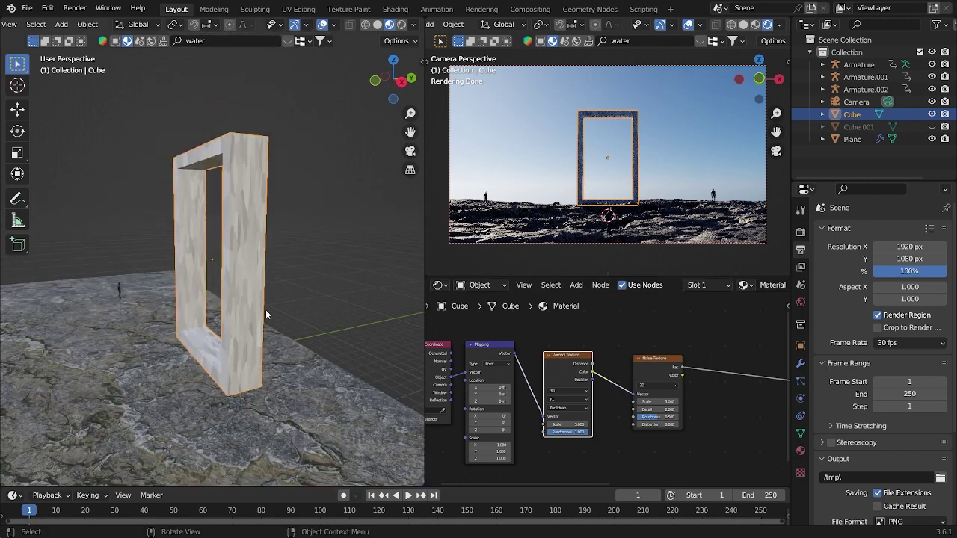
- Apply the scale of the door frame object
key("ctrl+a")
left_click(262, 335)
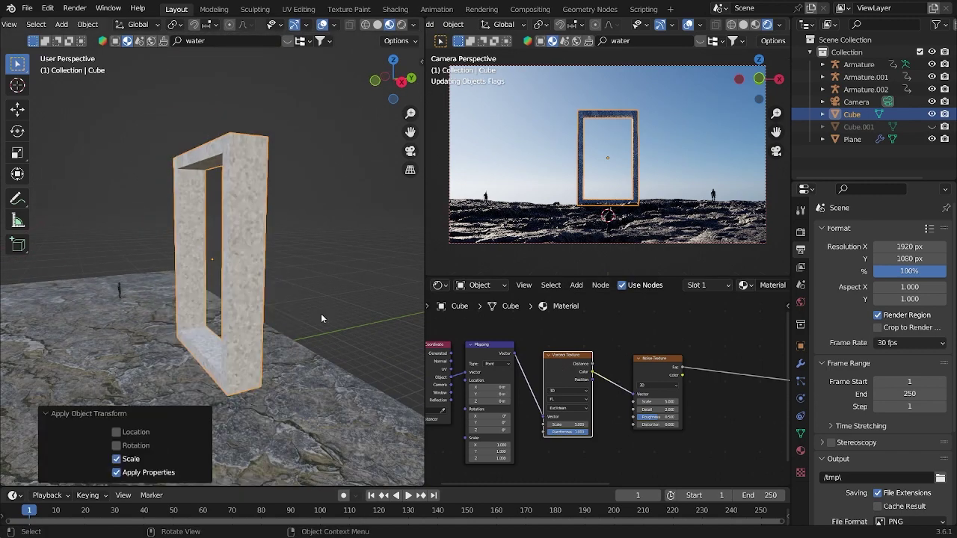
middle_click_drag(303, 324, 296, 319)
scroll(296, 320, "up", 5)
scroll(296, 320, "down", 1)
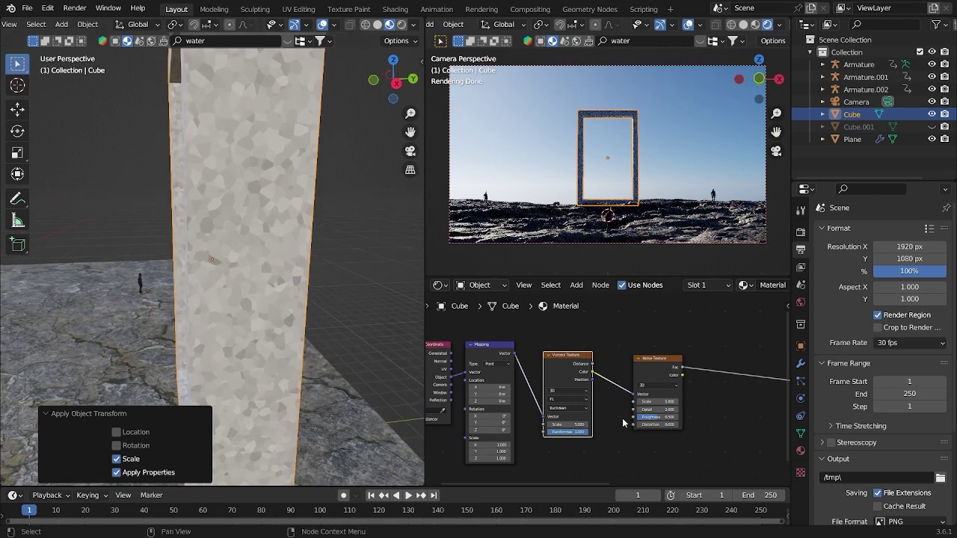
- Set the Noise Texture's Scale to 0.1 in the door frame's material
middle_click_drag(639, 453, 620, 451)
left_click_drag(536, 382, 540, 381)
middle_click_drag(370, 346, 323, 355)
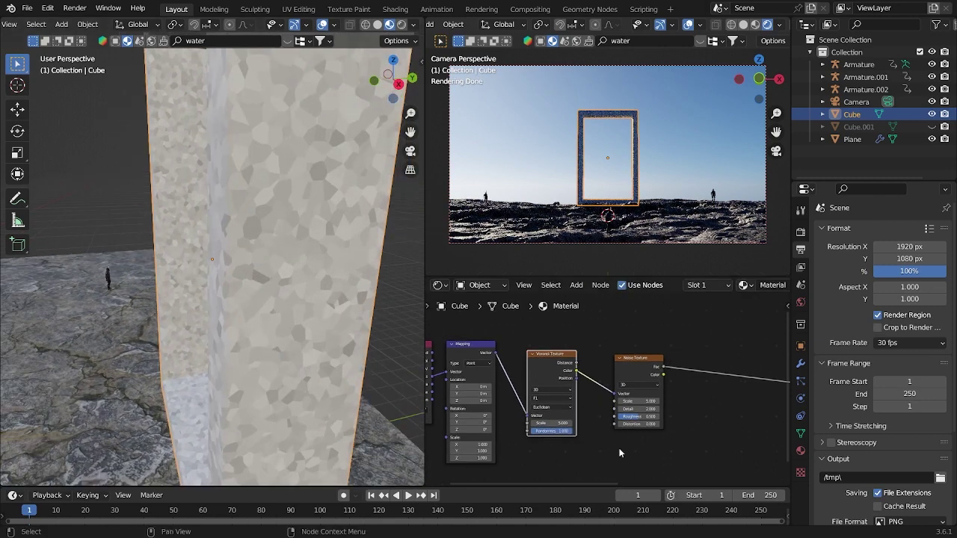
middle_click_drag(619, 442, 577, 440)
scroll(664, 449, "up", 2)
middle_click_drag(640, 428, 586, 428)
scroll(568, 427, "up", 4)
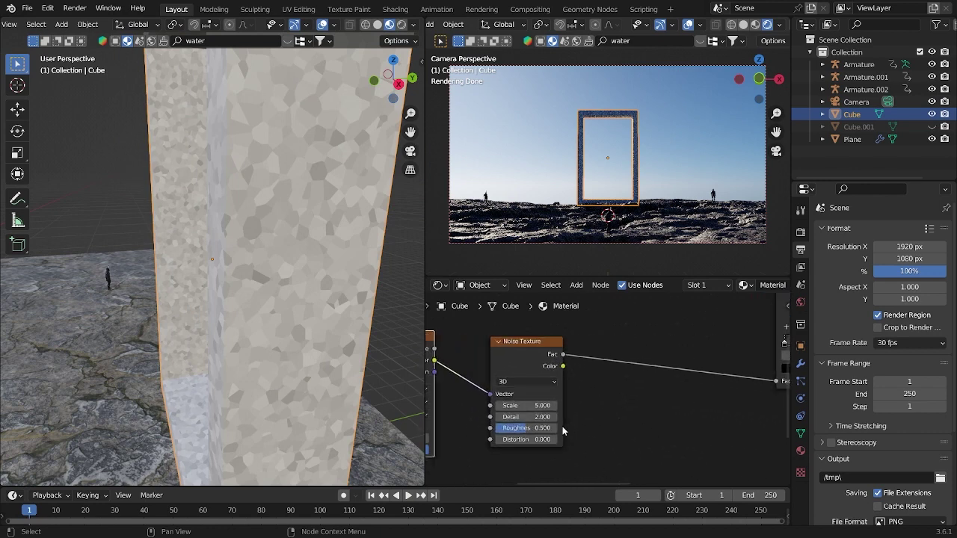
left_click_drag(521, 406, 490, 407)
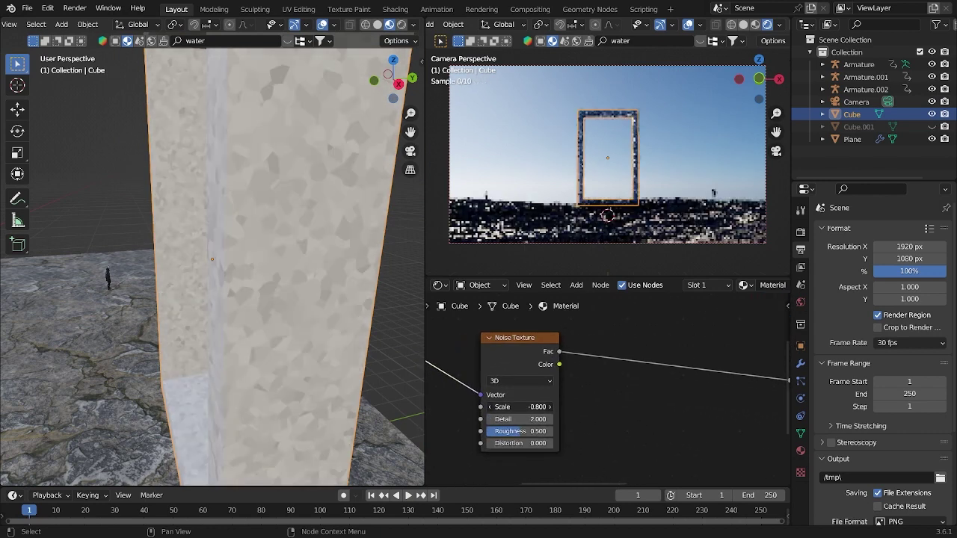
double_click(536, 406)
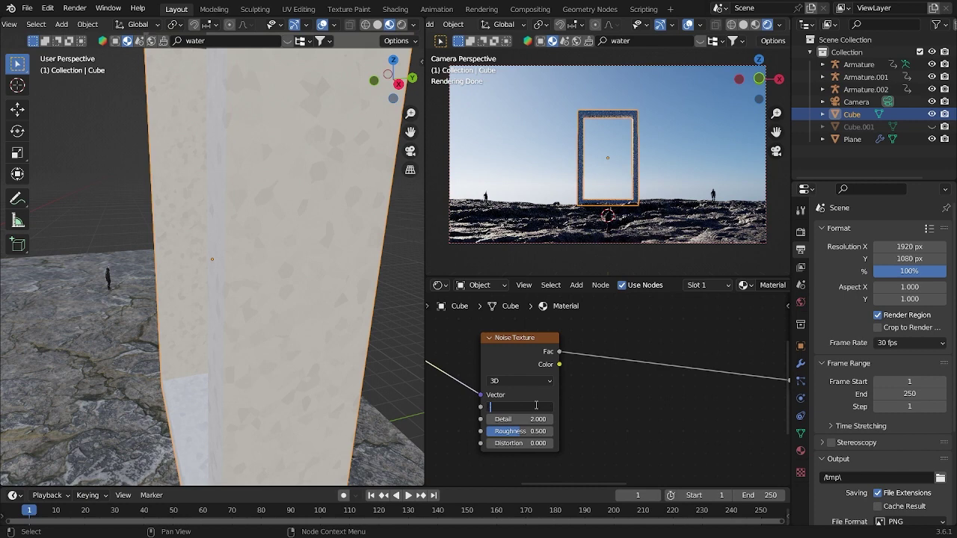
type("0.1")
key("Return")
- Set the Voronoi Texture's Scale to 2.2 in the door frame's material
middle_click_drag(443, 446, 626, 432)
double_click(554, 427)
type(".1")
key("Return")
left_click_drag(554, 428, 595, 428)
scroll(249, 328, "down", 5)
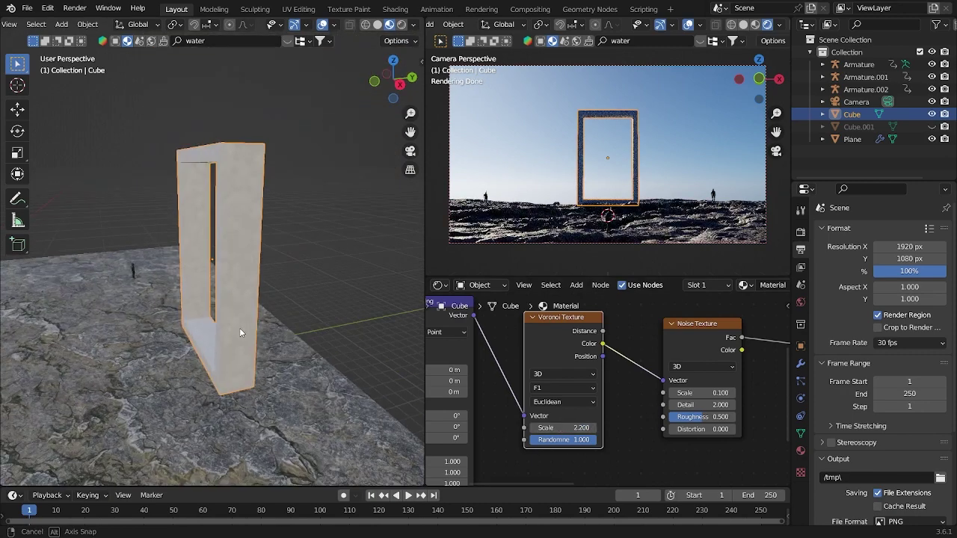
- Change the Voronoi Texture's distance metric to Chebychev
scroll(236, 333, "up", 5)
left_click(565, 401)
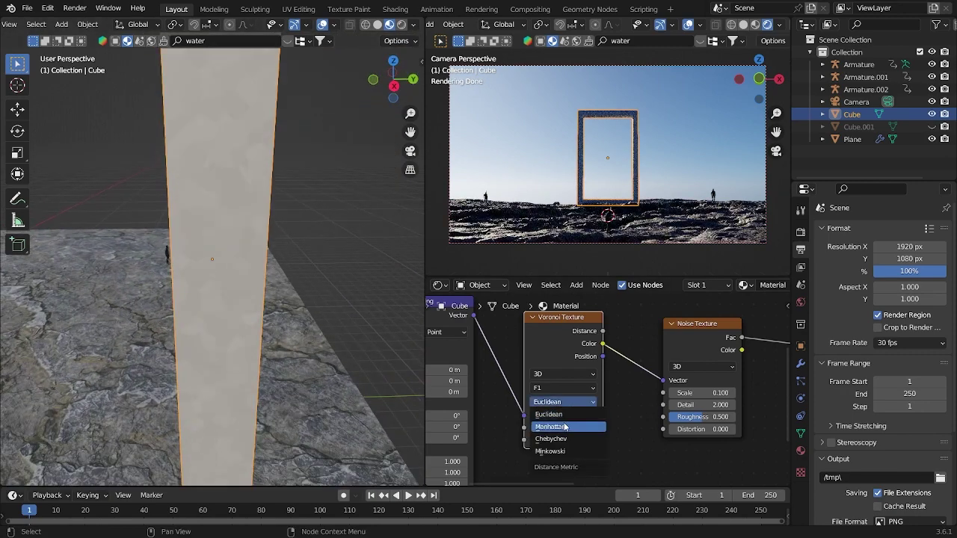
left_click(556, 439)
middle_click_drag(211, 333, 290, 319)
scroll(290, 319, "down", 1)
scroll(656, 421, "down", 6)
- Set the Principled BSDF's Metallic to 0.338 and Roughness to 0.136
middle_click_drag(714, 394, 452, 435)
scroll(502, 410, "up", 3)
middle_click_drag(502, 410, 428, 400)
scroll(668, 407, "up", 5)
scroll(574, 409, "down", 3)
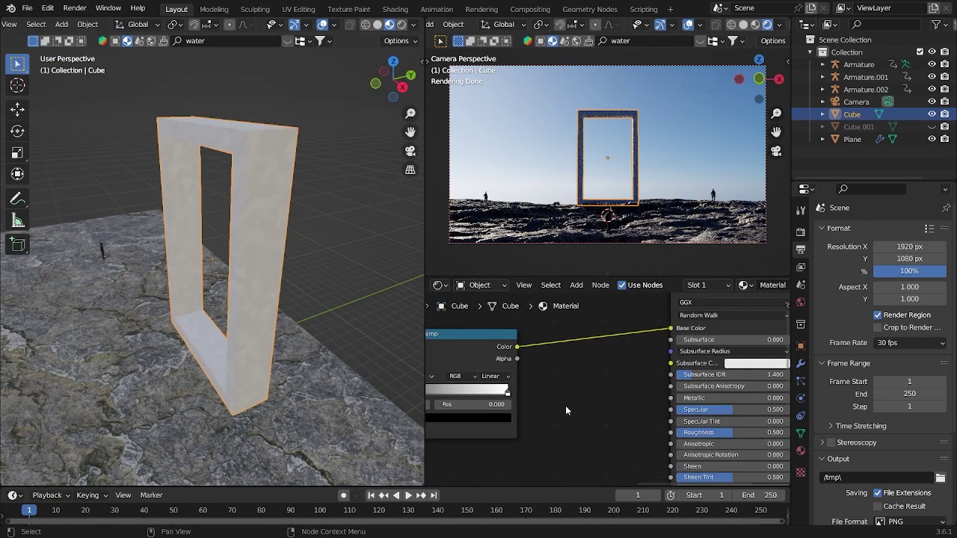
middle_click_drag(574, 410, 535, 410)
mouse_move(658, 399)
left_mouse_down()
mouse_move(684, 398)
mouse_move(675, 399)
left_mouse_up()
left_click_drag(695, 433, 654, 433)
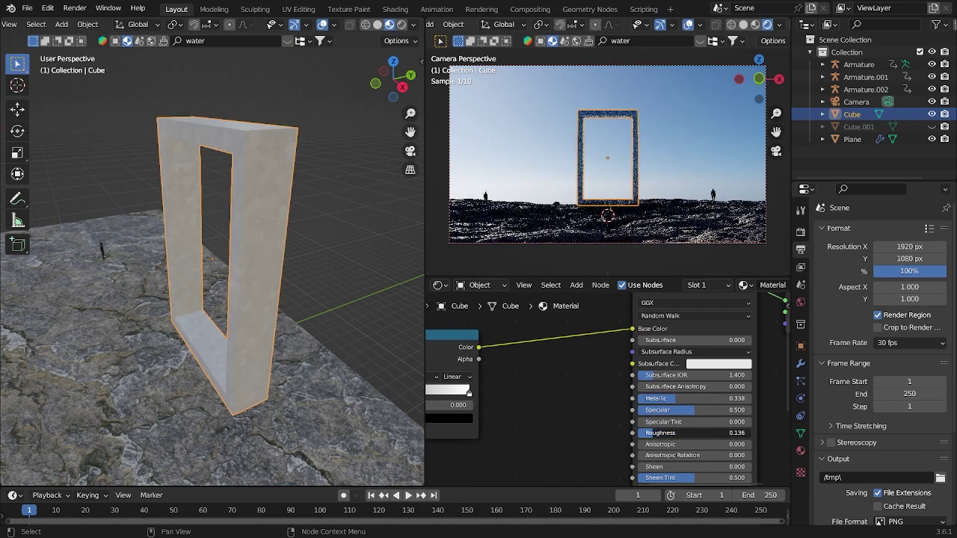
- Examine the door frame's rendered surface up close in the camera viewport and return to the camera view
left_click(679, 154)
middle_click_drag(679, 154, 750, 187)
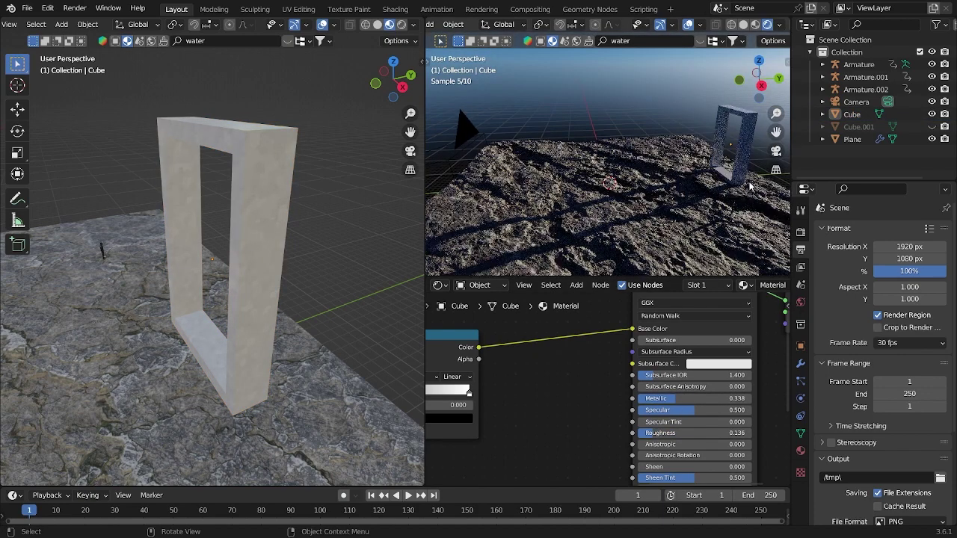
left_click(746, 154)
key("grave")
left_click(740, 224)
middle_click_drag(737, 245, 677, 77)
key("grave")
left_click(727, 254)
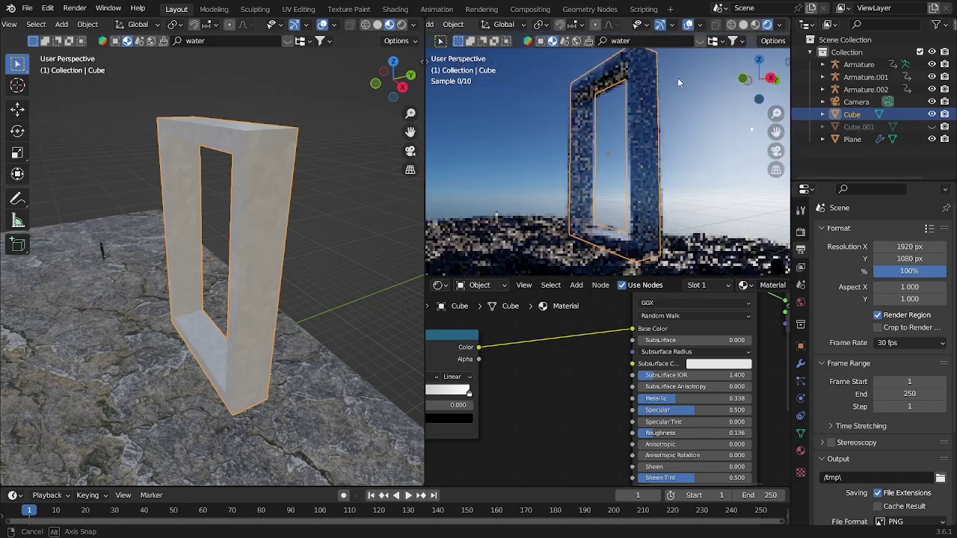
left_click(682, 77)
key("grave")
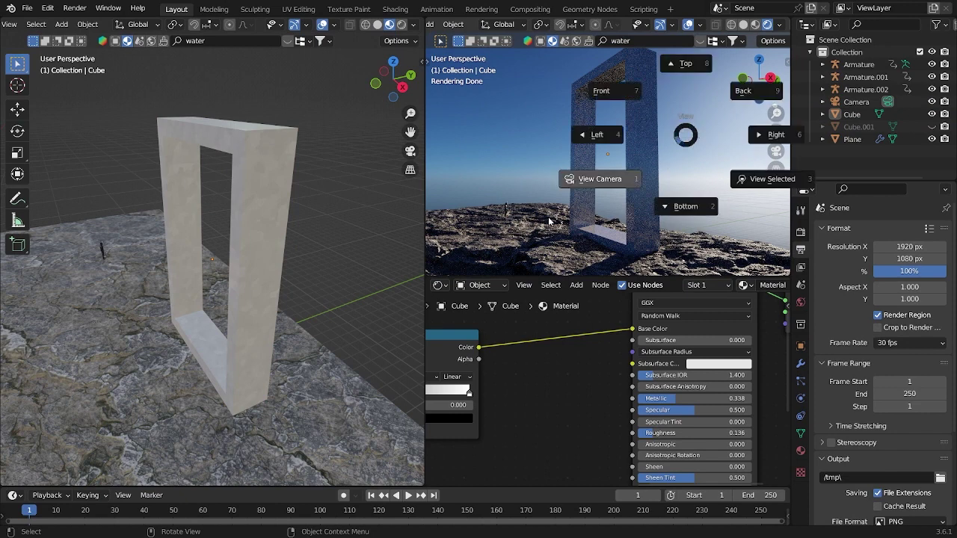
left_click(426, 237)
- Duplicate the Color Ramp below the original and link the Noise Texture's Fac to the copy
left_click(237, 295)
scroll(525, 448, "down", 3)
middle_click_drag(526, 456, 636, 395)
middle_click_drag(584, 428, 596, 406)
left_click(616, 327)
key("shift+d")
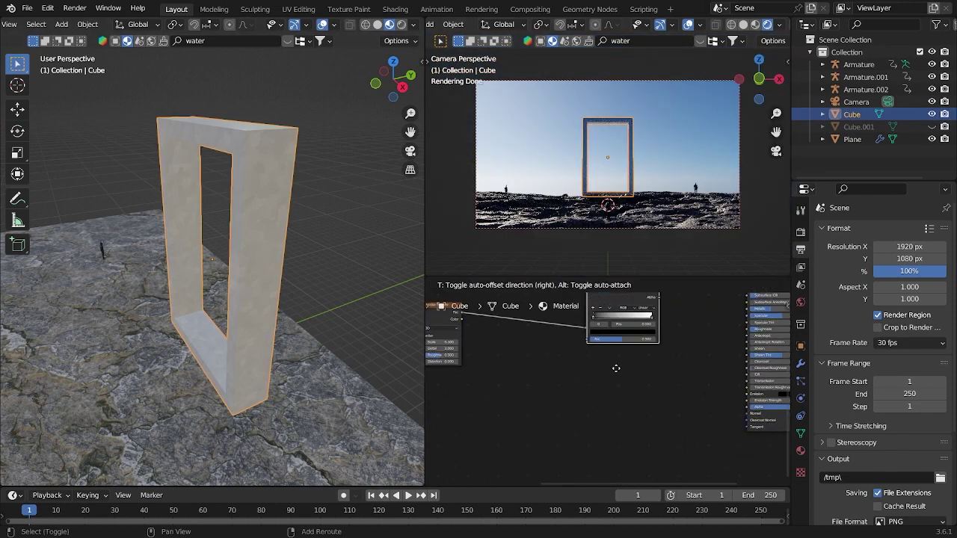
left_click(578, 416)
left_click_drag(462, 317, 552, 441)
left_click_drag(597, 391, 536, 398)
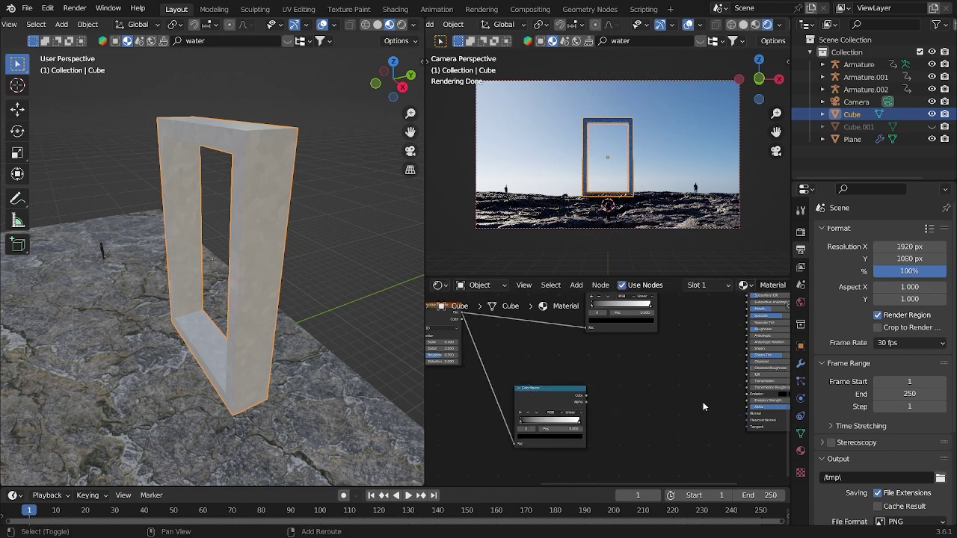
- Add a Bump node, feed its Height from the duplicated Color Ramp and connect its Normal to the Principled BSDF
key("shift+a")
type("bump")
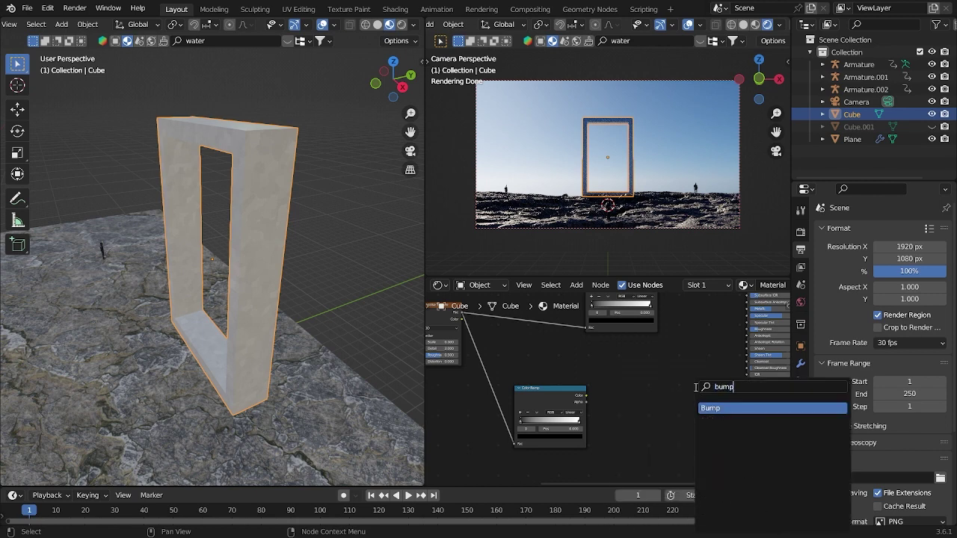
key("Return")
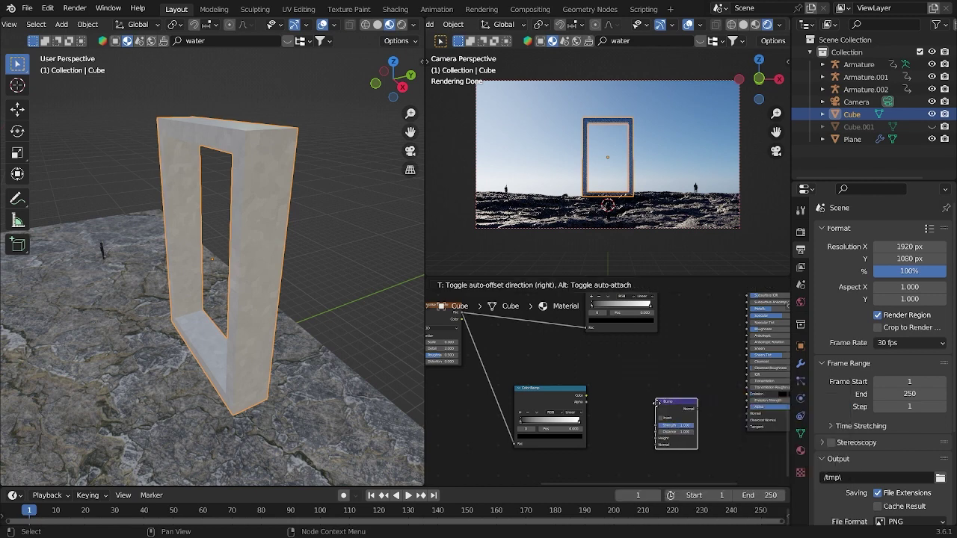
left_click(641, 437)
scroll(493, 379, "up", 2)
left_click_drag(493, 346, 675, 400)
scroll(590, 396, "up", 1)
left_click_drag(627, 419, 602, 431)
middle_click_drag(602, 431, 693, 448)
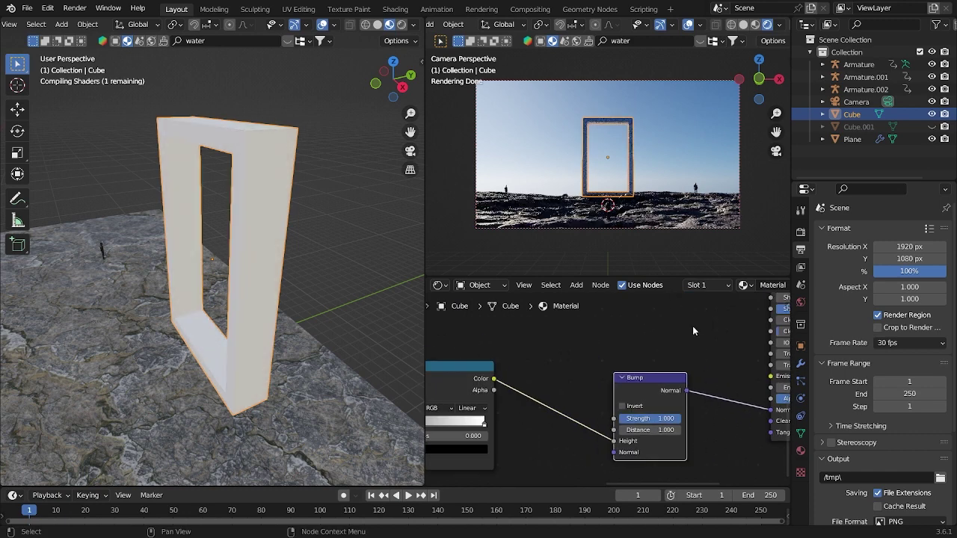
- Show the perspective viewport in Rendered shading and examine the bump texture on the door frame in both viewports
middle_click_drag(309, 313, 374, 251)
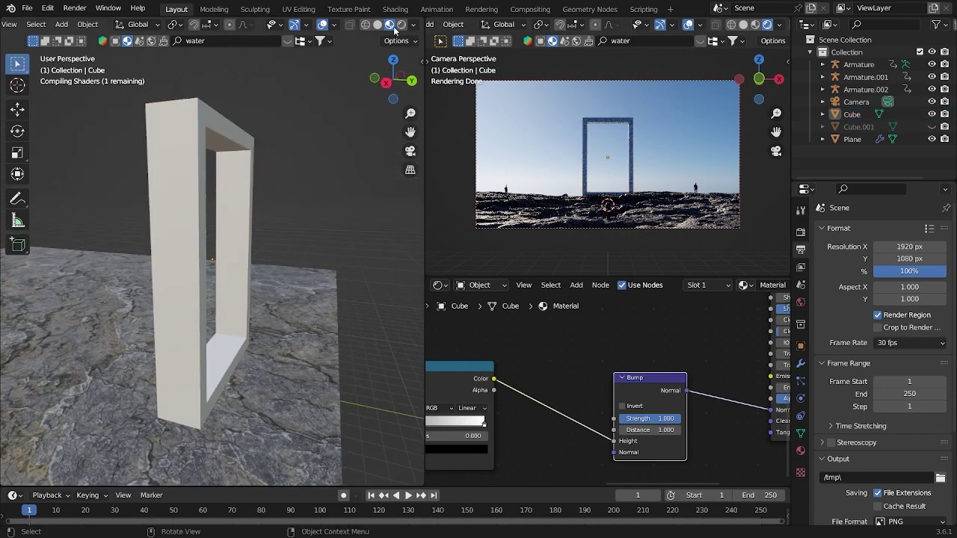
middle_click_drag(259, 177, 321, 178)
scroll(288, 178, "up", 3)
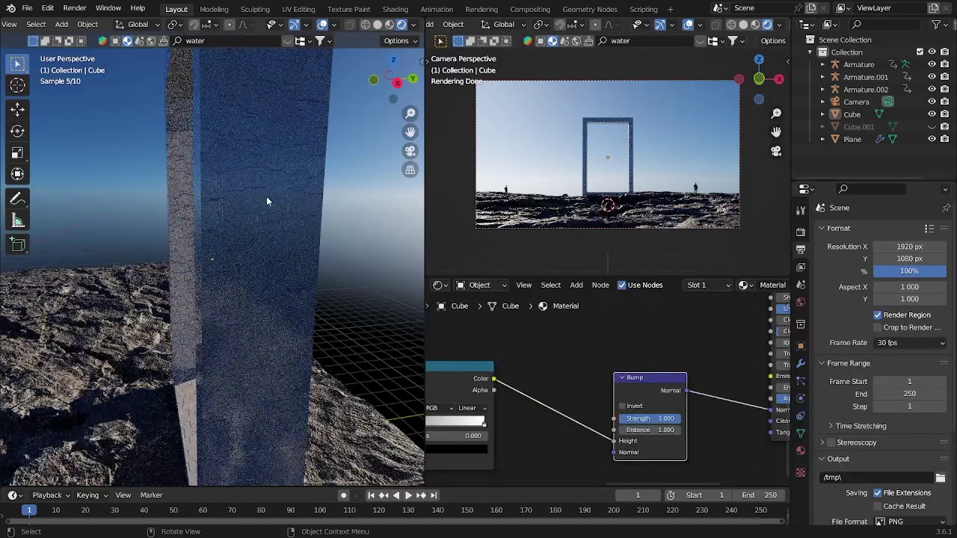
middle_click_drag(266, 196, 278, 196)
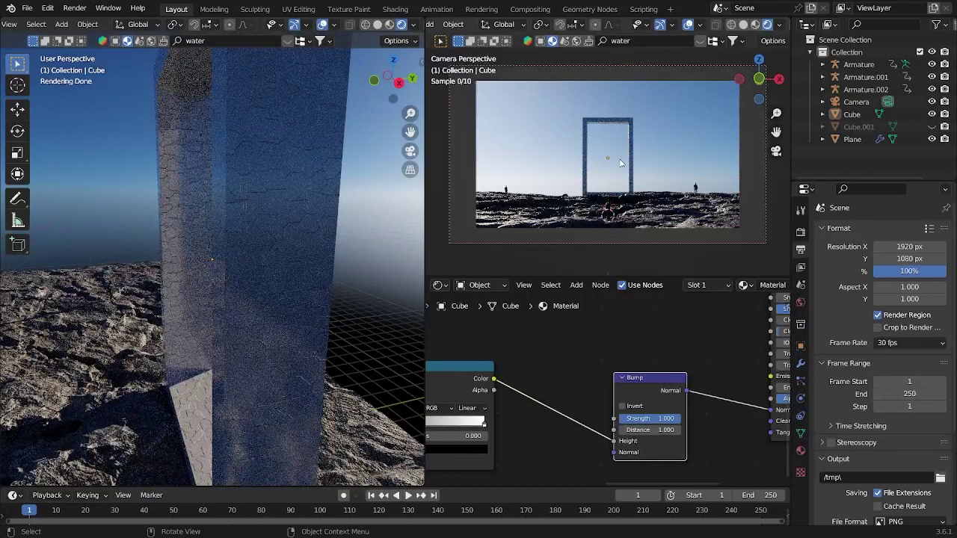
scroll(620, 162, "up", 5)
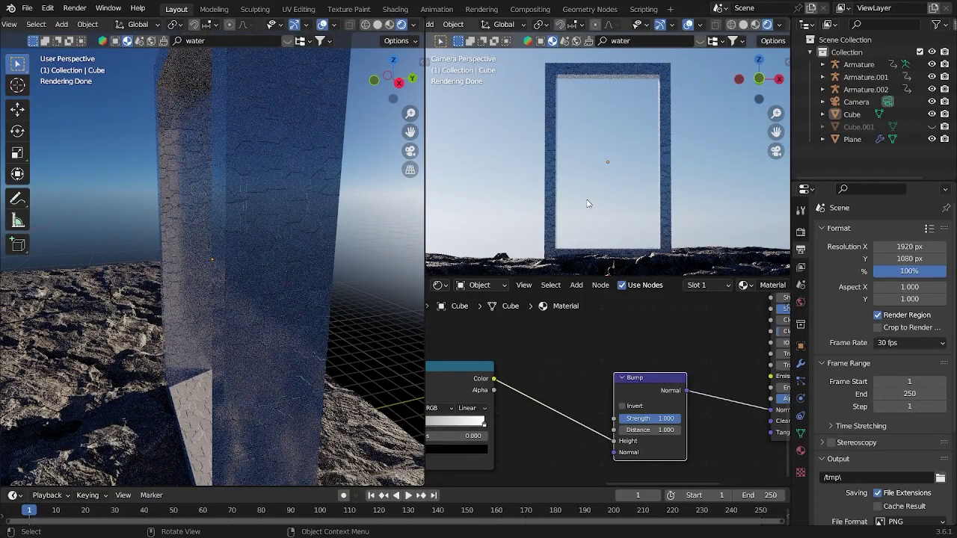
scroll(587, 203, "down", 2)
- Move the black stop of the bump's Color Ramp inward to increase the contrast
middle_click_drag(450, 361, 642, 356)
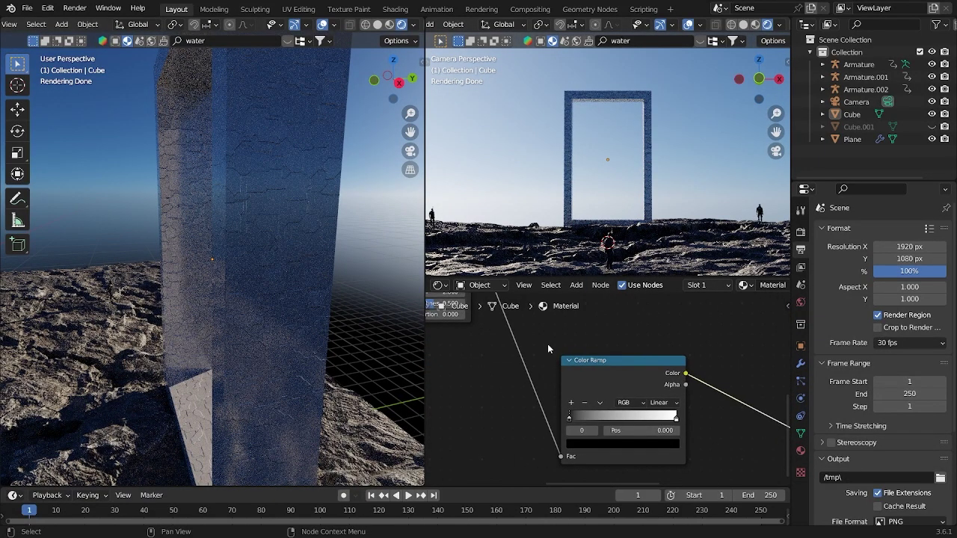
scroll(638, 402, "down", 3)
middle_click_drag(628, 402, 595, 402)
scroll(587, 402, "up", 1)
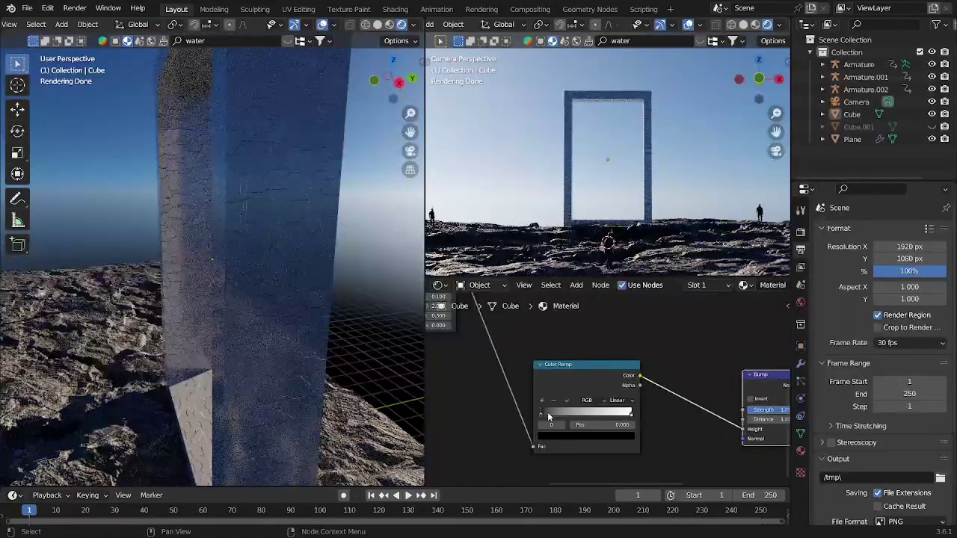
left_click_drag(545, 413, 580, 412)
middle_click_drag(389, 371, 288, 214)
- Move the black stop of the base color's Color Ramp to position 0.262 and lighten it to a dark grey
left_click(287, 211)
scroll(271, 208, "down", 5)
scroll(555, 441, "down", 2)
scroll(556, 441, "up", 2)
left_click_drag(485, 404, 513, 401)
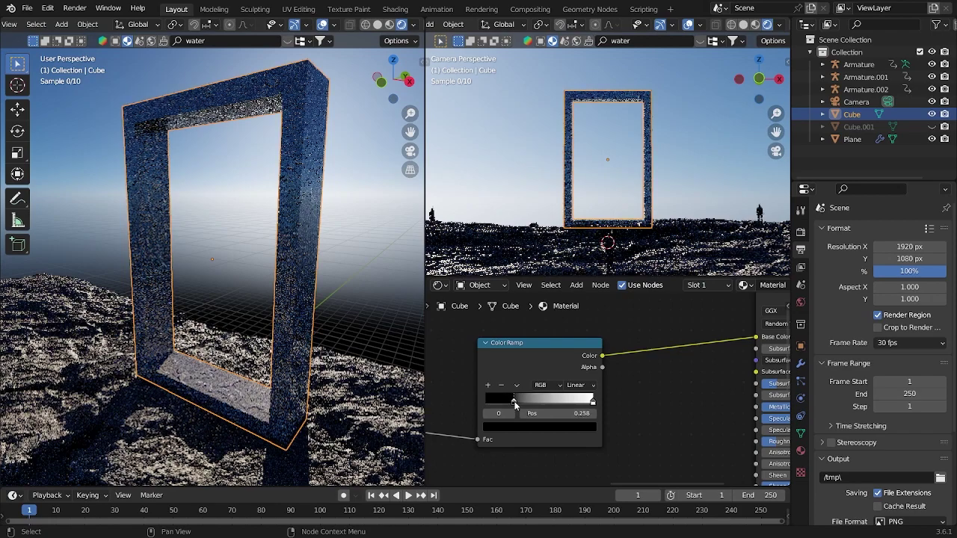
left_click(526, 428)
left_click_drag(572, 342, 572, 320)
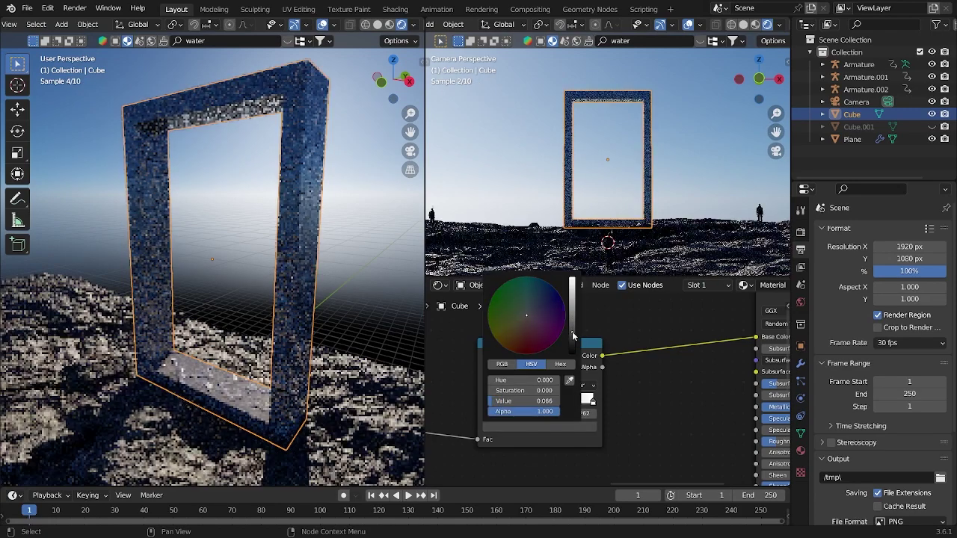
- Check the frame from another angle and slightly darken the grey stop of the base color's Color Ramp
left_click(362, 305)
middle_click_drag(362, 305, 374, 279)
left_click(307, 326)
left_click(374, 279)
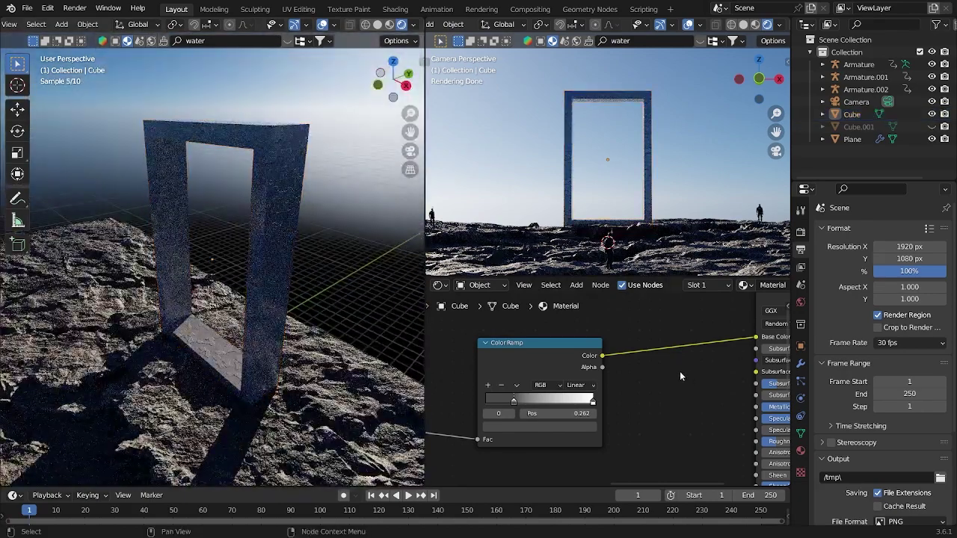
middle_click_drag(680, 371, 683, 410)
left_click(554, 465)
left_click_drag(575, 371, 575, 382)
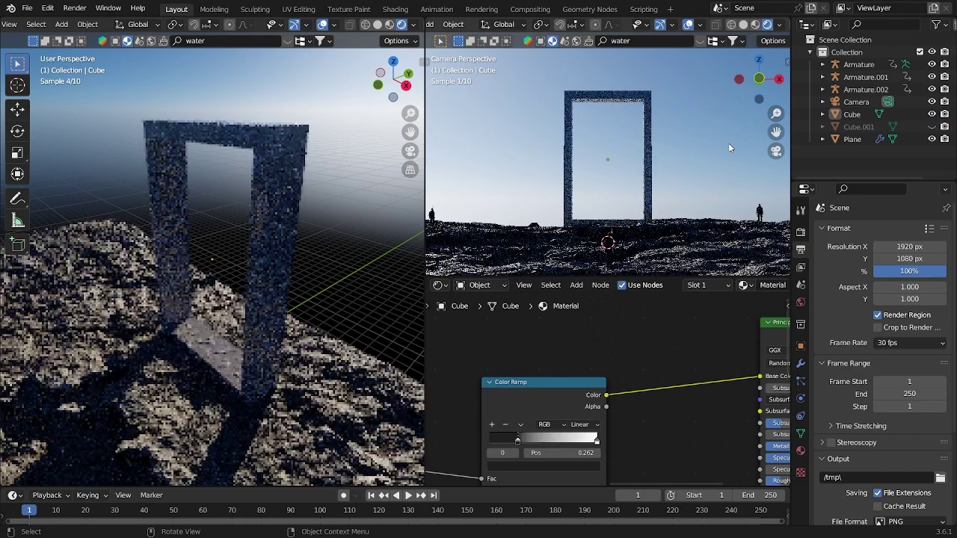
- Unhide the water slab Cube.001 and save the file
scroll(727, 142, "down", 3)
left_click(930, 126)
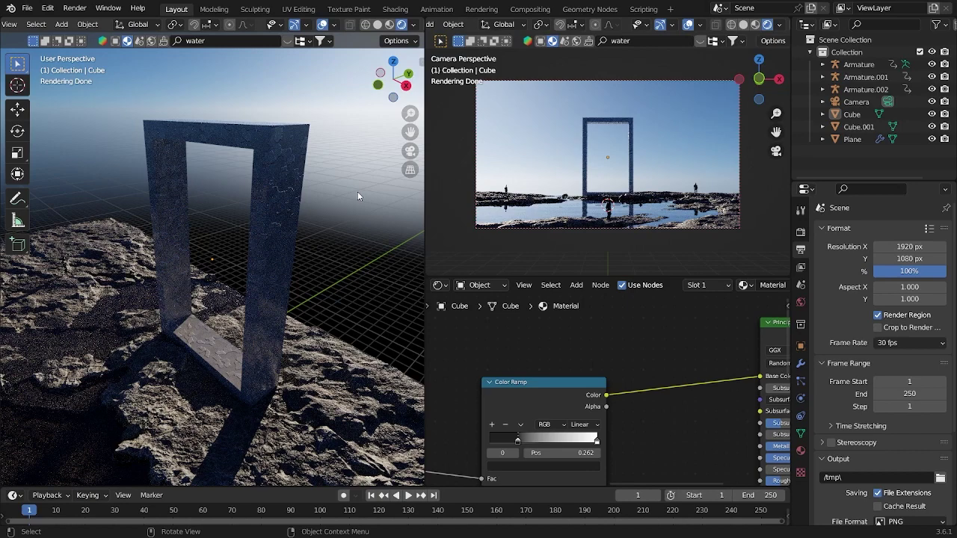
key("ctrl+s")
scroll(362, 186, "down", 4)
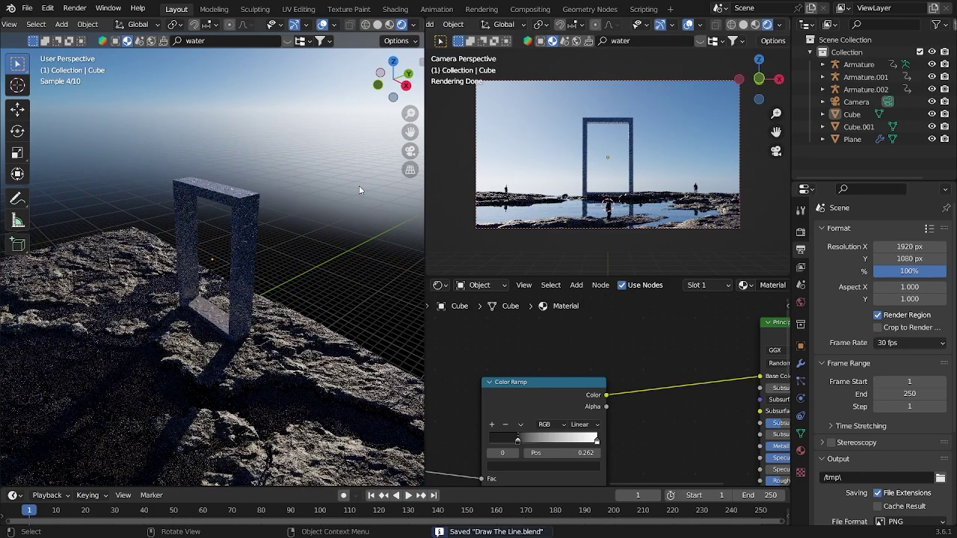